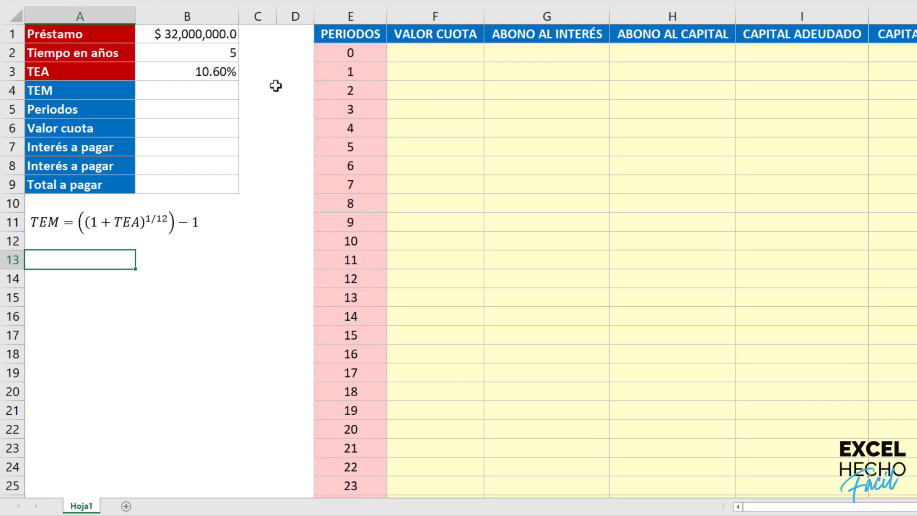
Review the loan data cells for Préstamo, Tiempo en años, TEA and TEM.
click(125, 35)
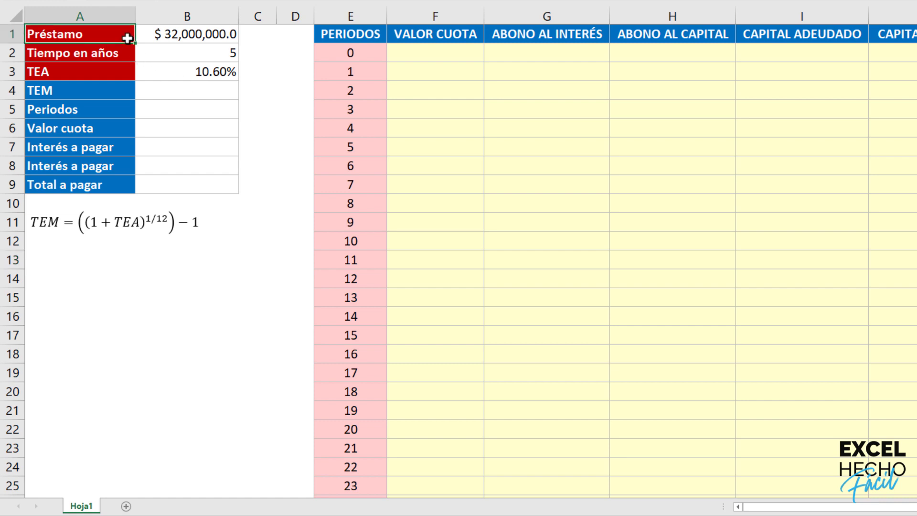
click(157, 37)
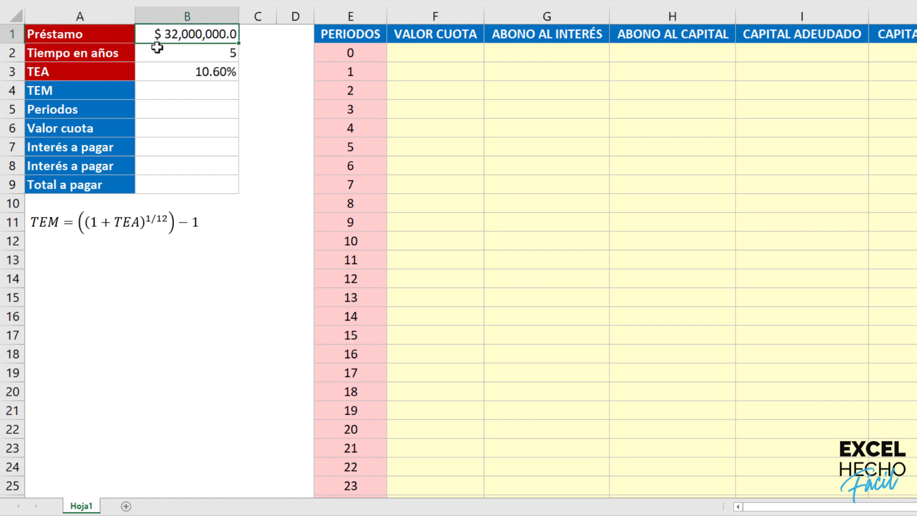
click(121, 54)
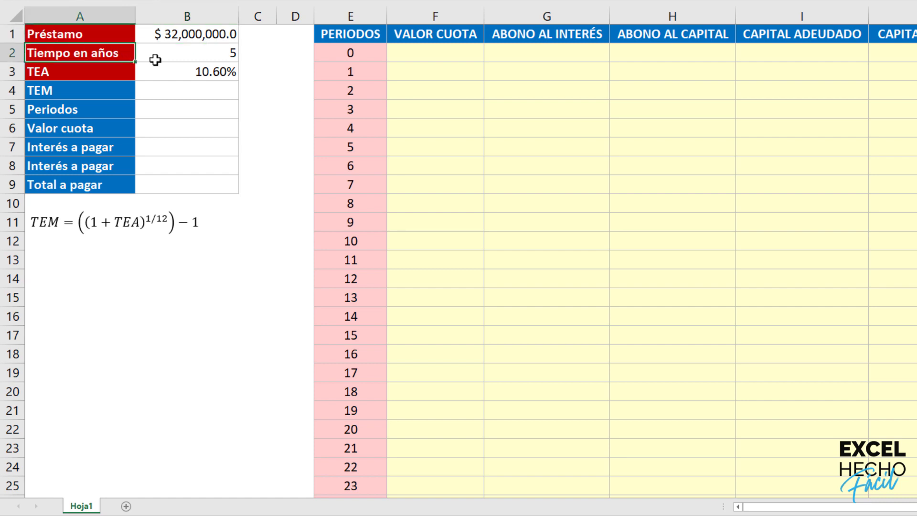
click(184, 55)
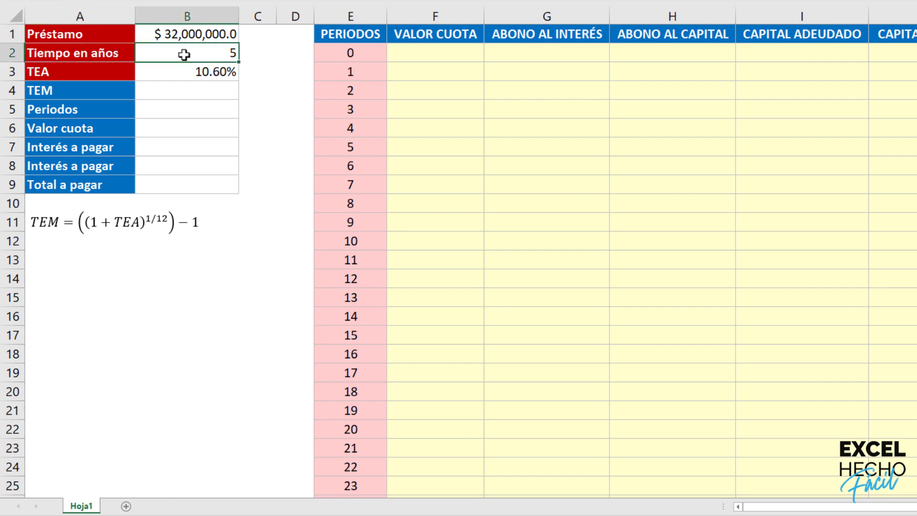
click(157, 72)
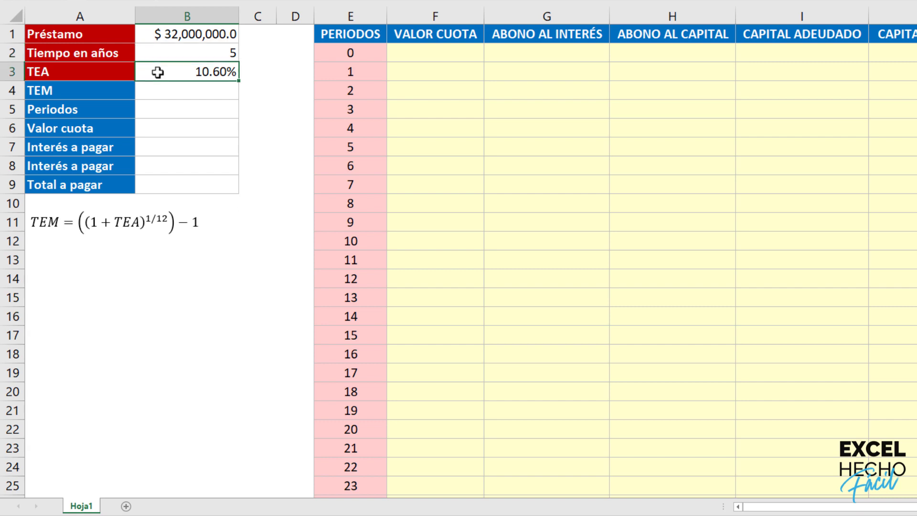
click(157, 87)
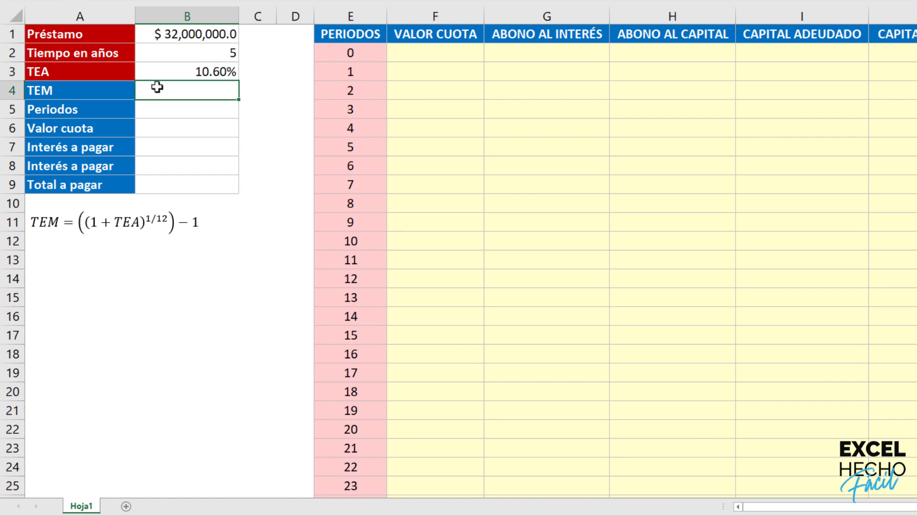
click(81, 69)
click(83, 88)
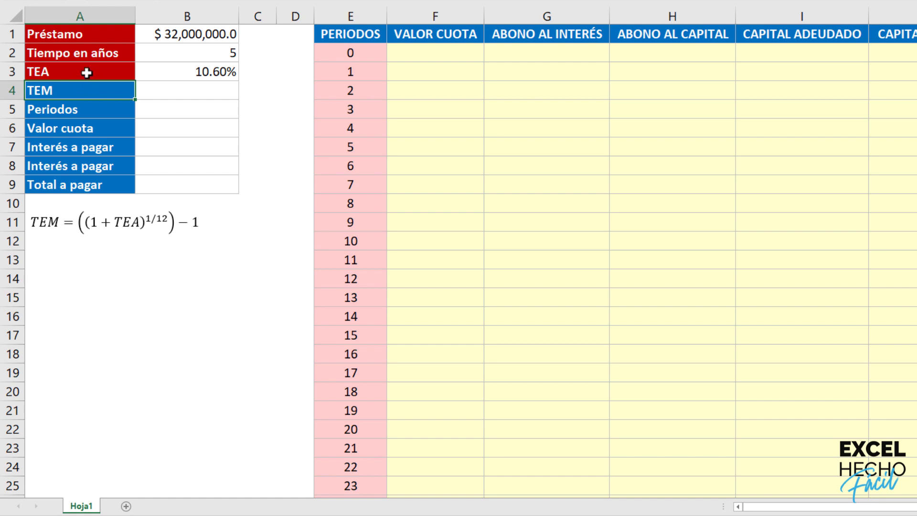
click(87, 72)
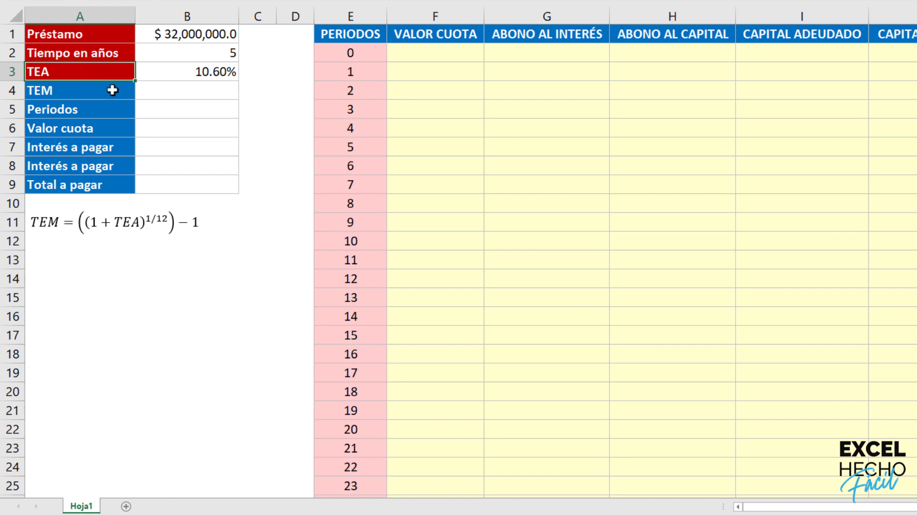
Calculate the monthly effective rate (TEM) in B4 with the formula =((1+B3)^(1/12))-1.
click(159, 93)
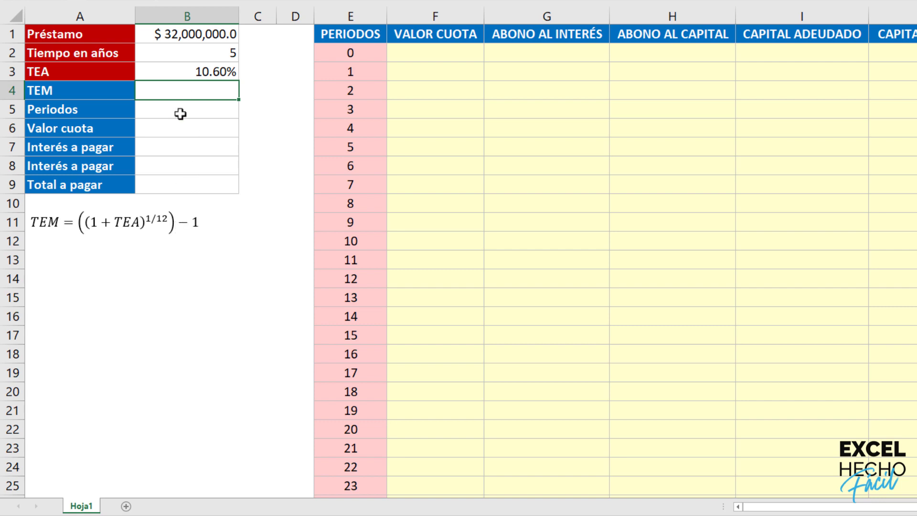
text(=())
key(Left)
text(()^^)
key(BackSpace)
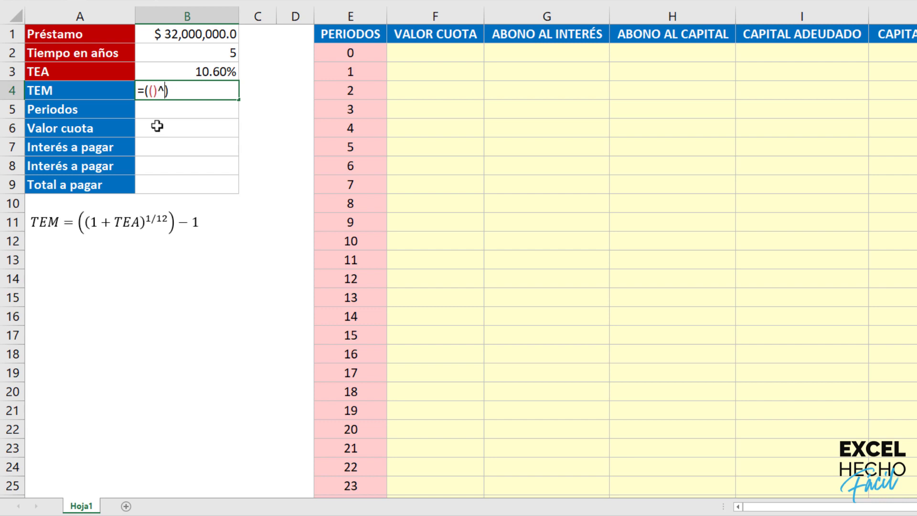
text(())
click(183, 91)
text(-1)
click(152, 90)
text(1+)
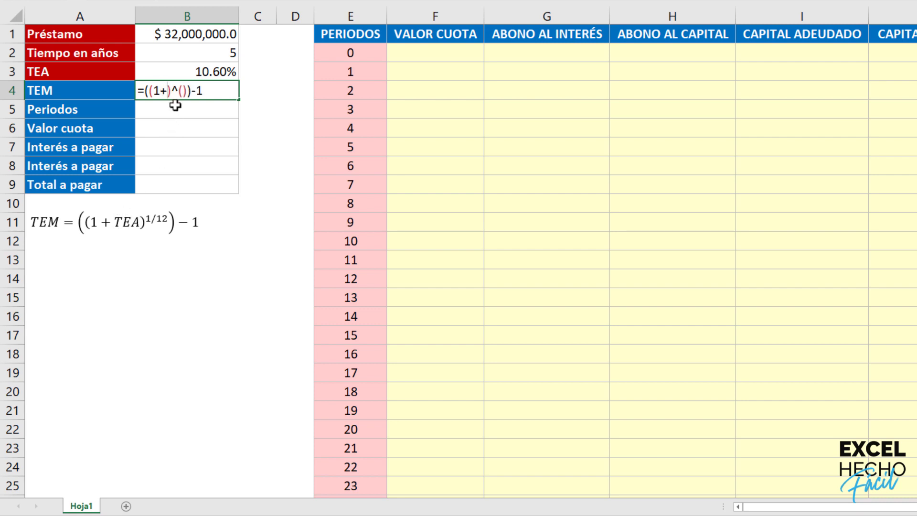
click(174, 70)
click(194, 90)
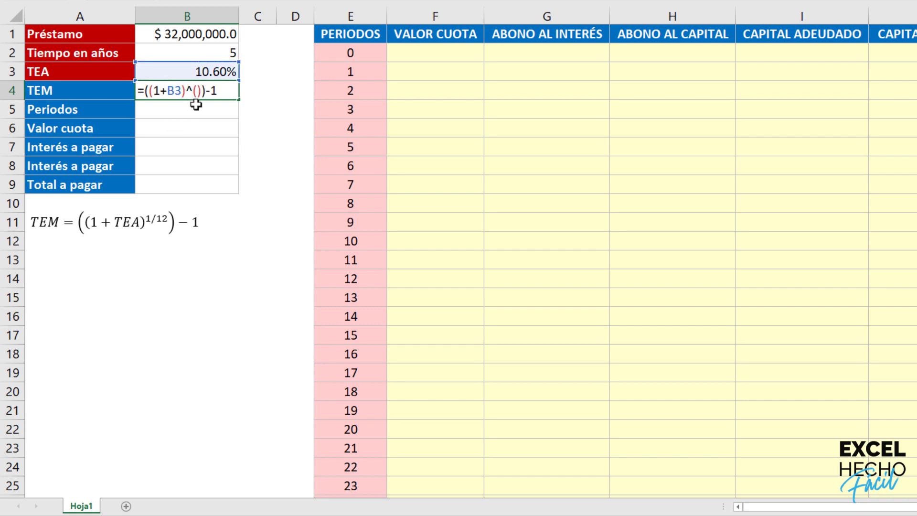
key(Right)
text(1/)
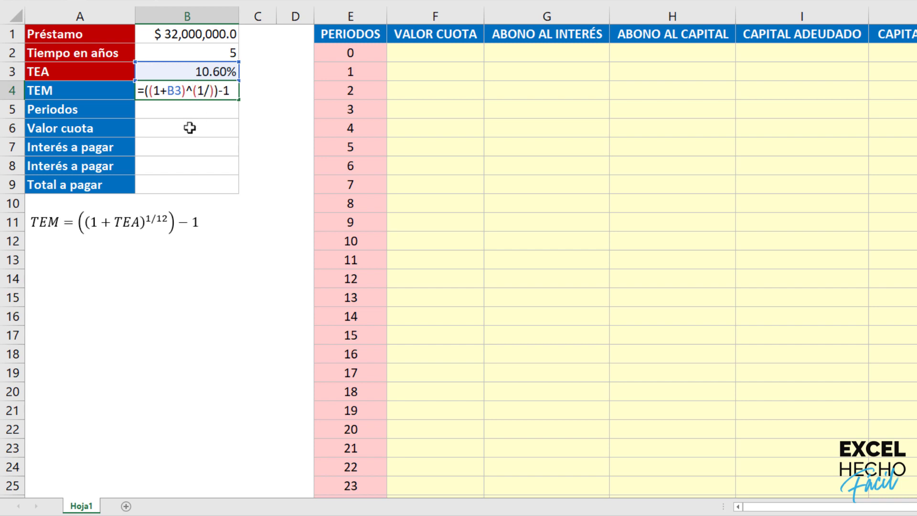
text(12)
click(254, 90)
key(ctrl+Return)
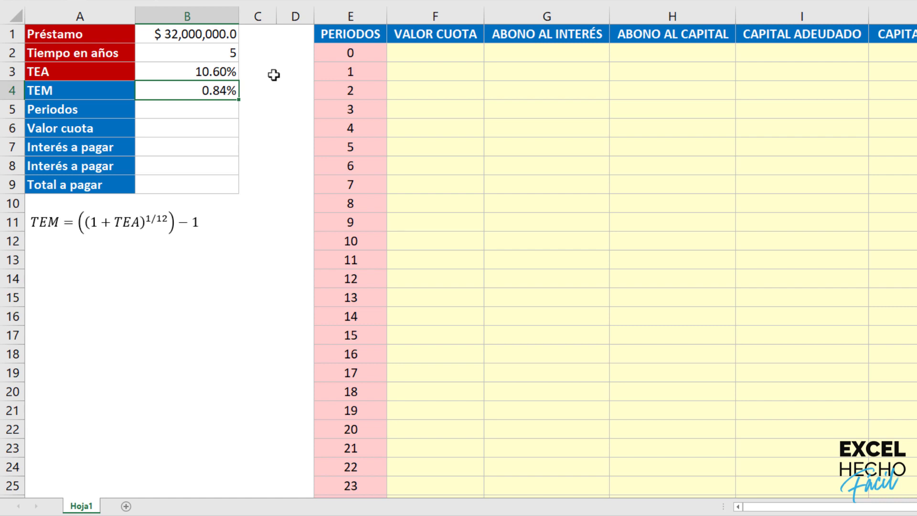
Calculate the number of Periodos in B5 with the formula =B2*12.
click(199, 109)
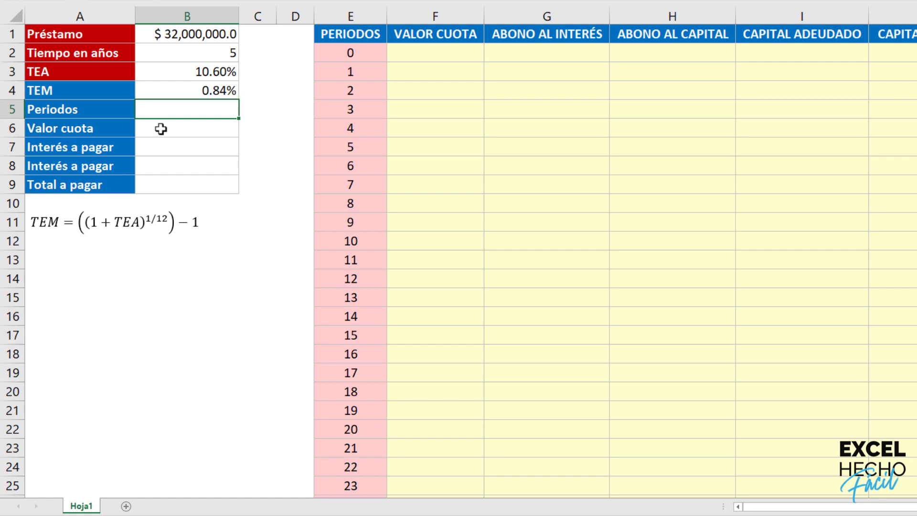
text(=)
click(170, 52)
text(*12)
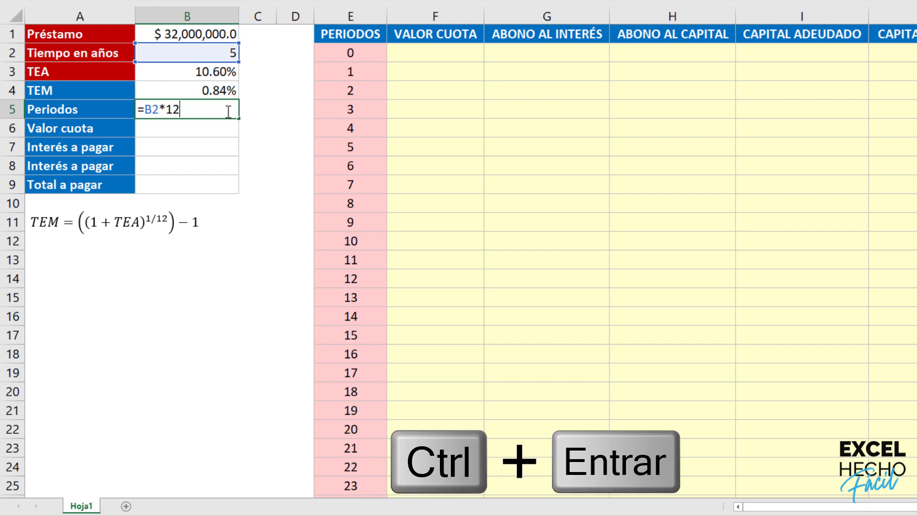
key(ctrl+Return)
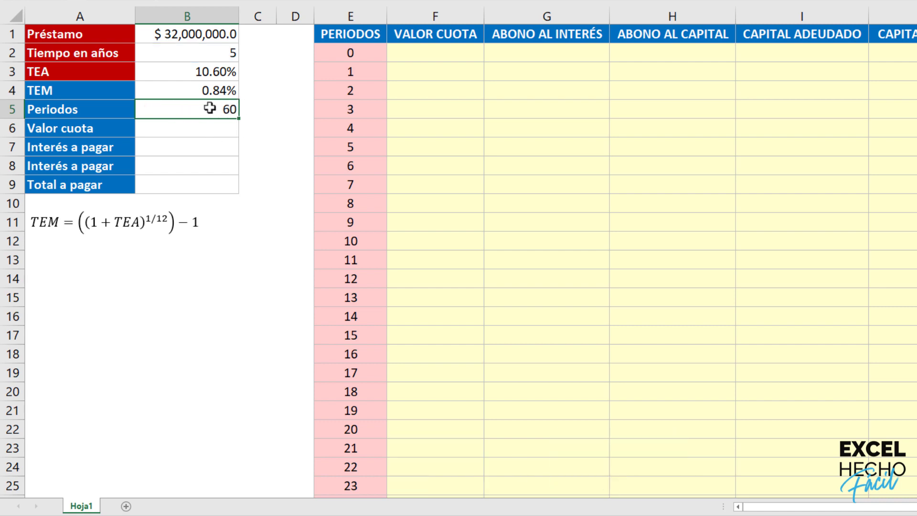
Write the Valor cuota formula =PAGO($B$4,$B$5,$B$1) in B6 using absolute references.
click(182, 127)
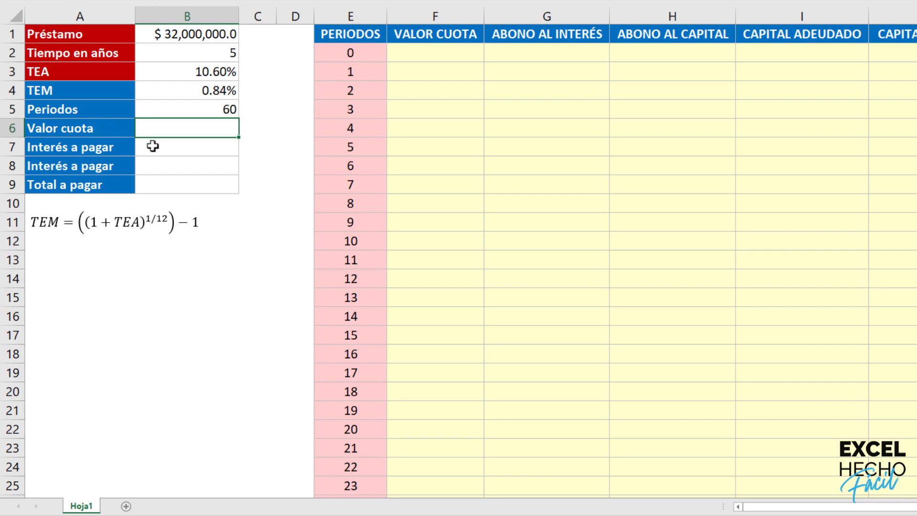
text(=pag)
key(Tab)
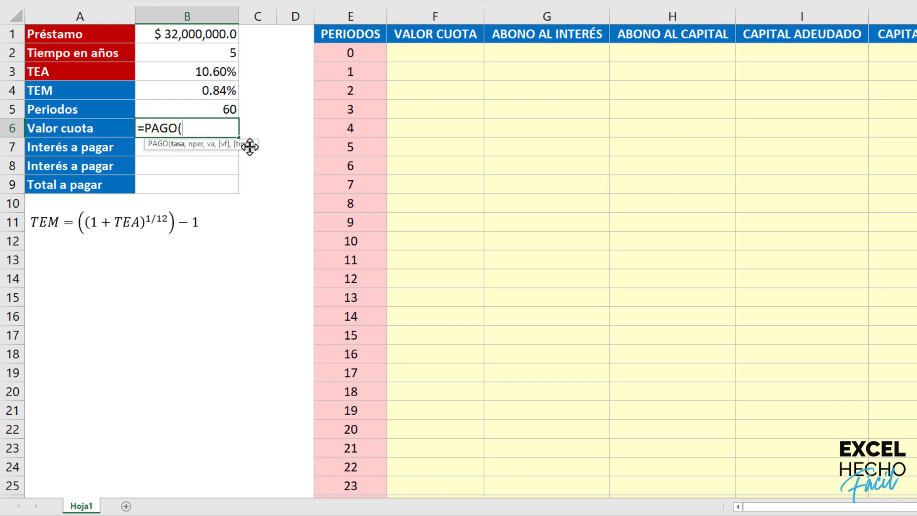
drag(249, 146, 355, 97)
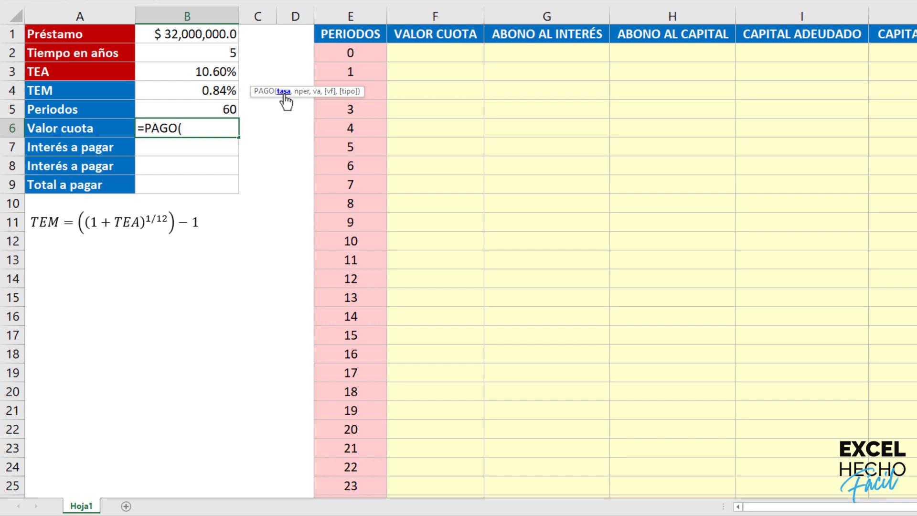
click(215, 90)
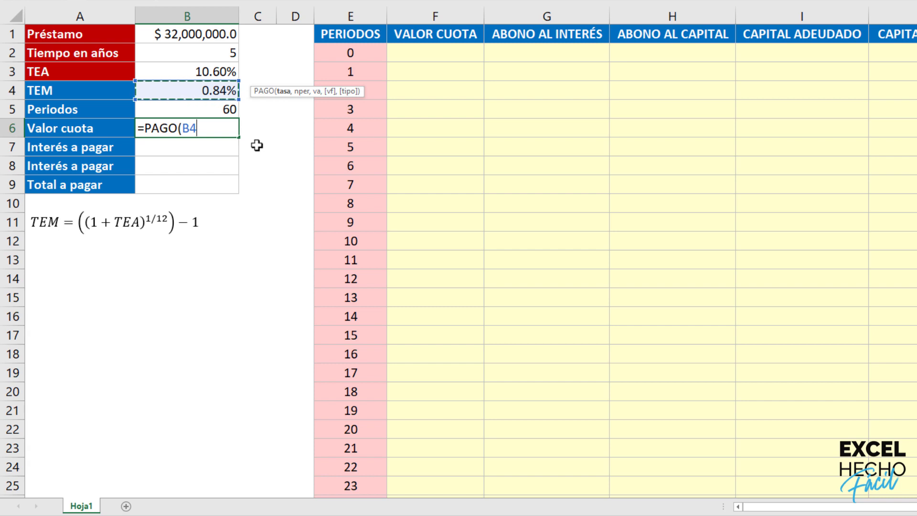
key(F4)
text(,)
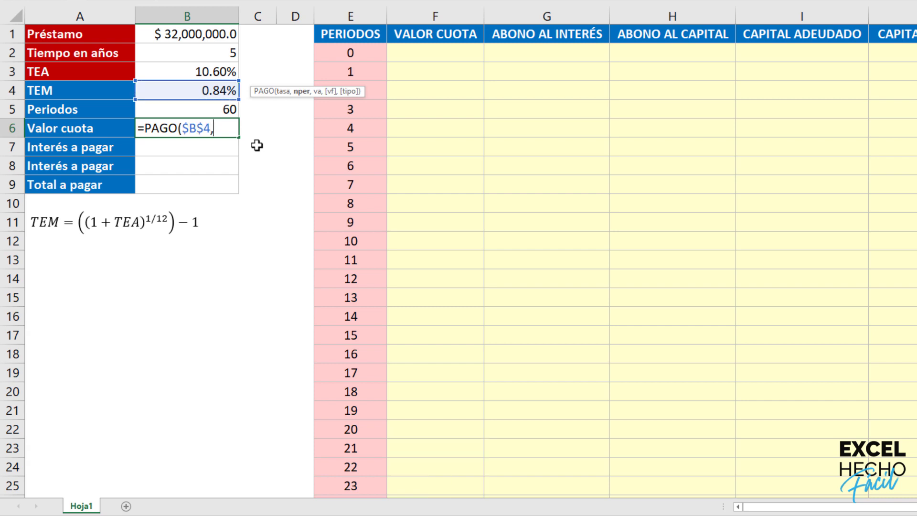
click(228, 109)
drag(330, 92, 330, 108)
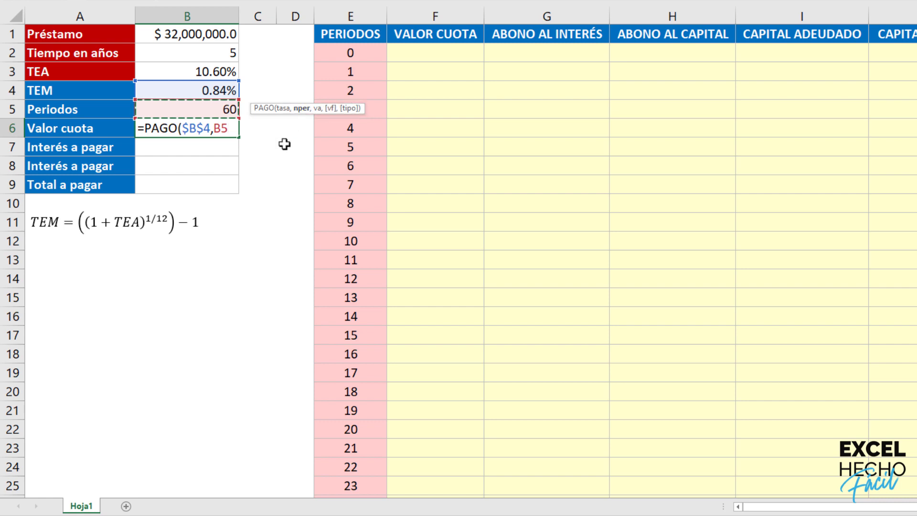
key(F4)
text(,)
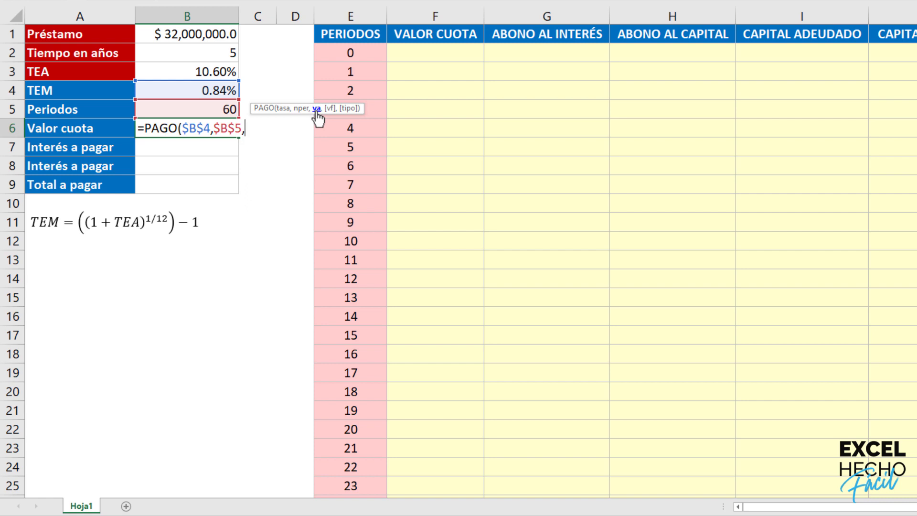
click(172, 38)
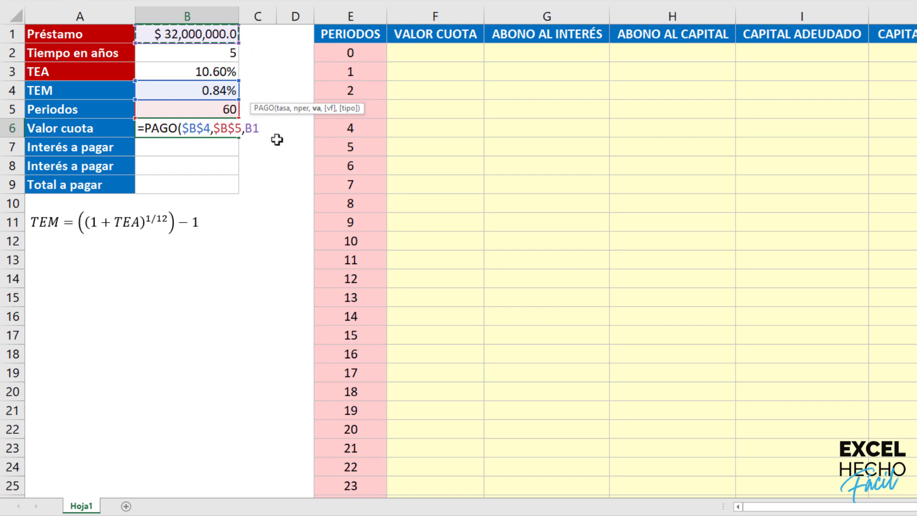
key(F4)
text())
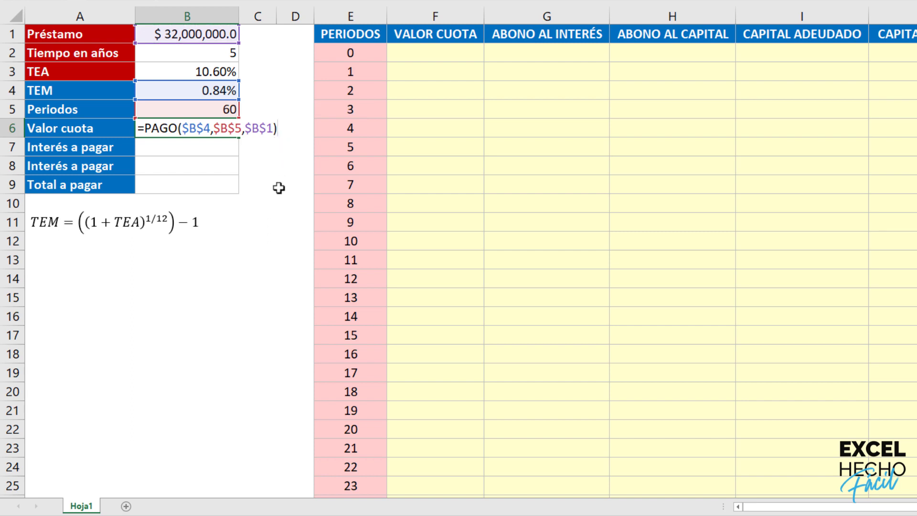
Preview the PAGO result in B6, restore the formula, and enter it with the present value negated as -$B$1.
key(F9)
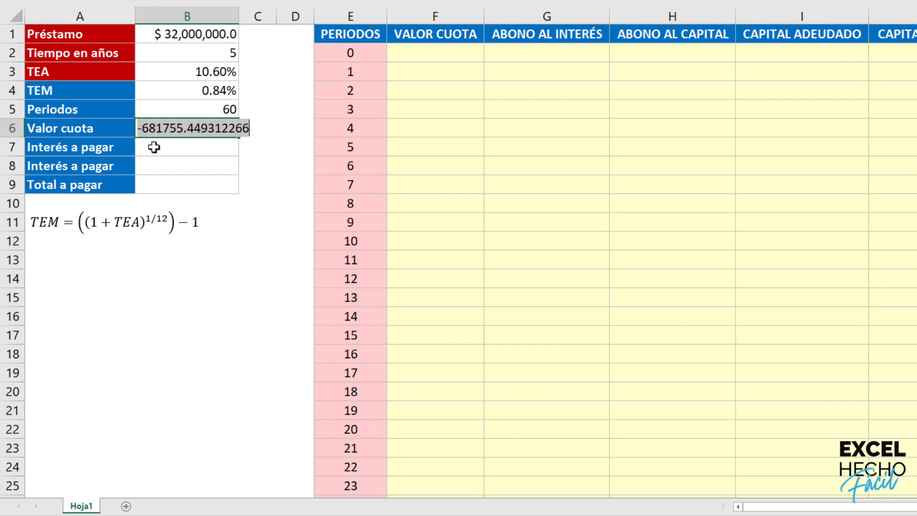
key(ctrl+z)
click(245, 128)
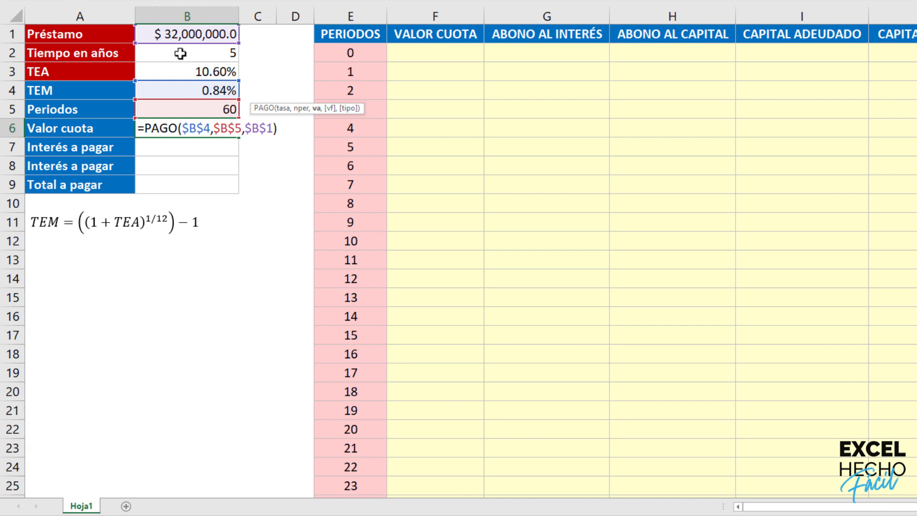
text(-)
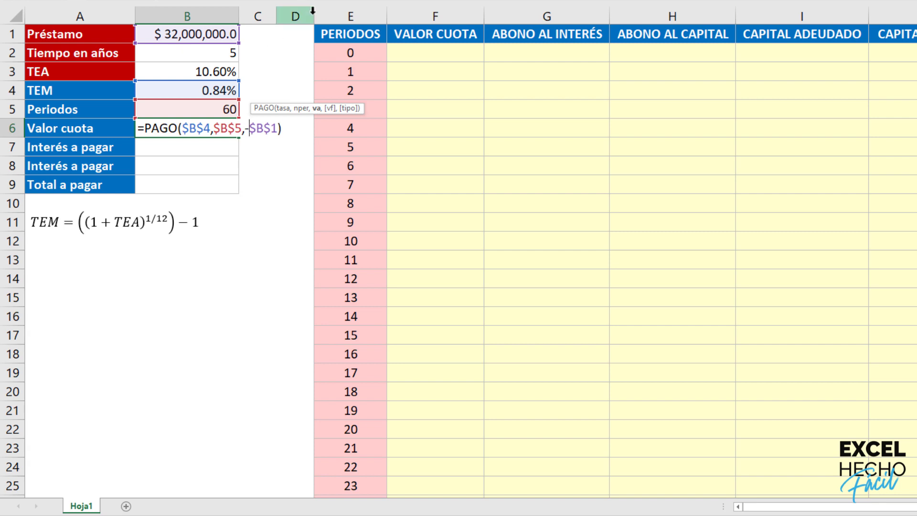
click(291, 125)
key(ctrl+Return)
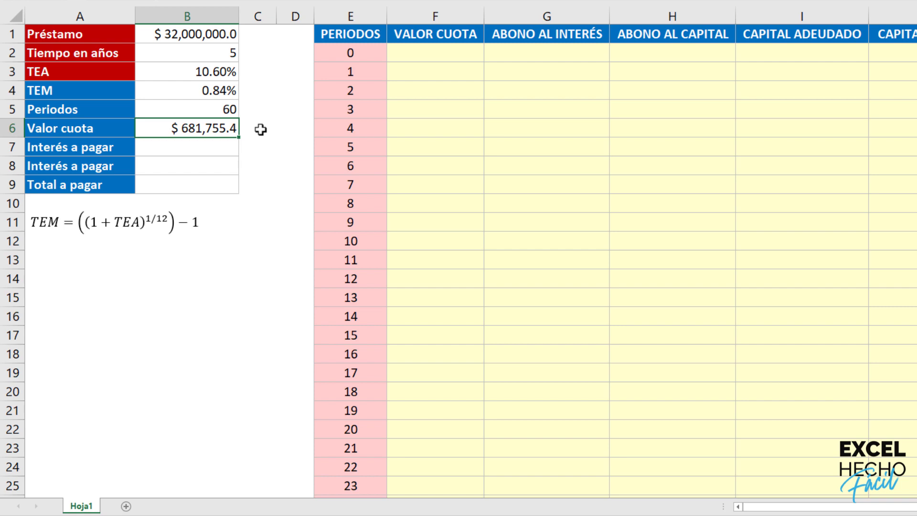
click(171, 151)
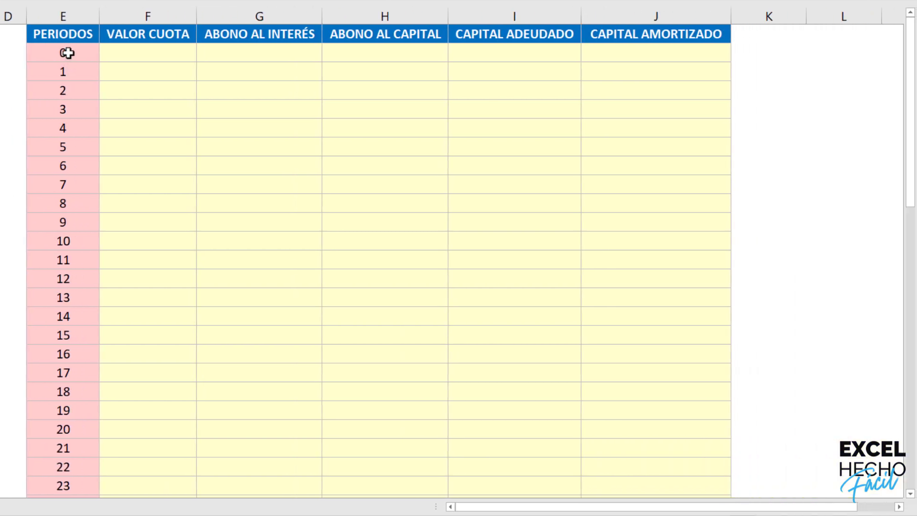
drag(69, 72, 680, 62)
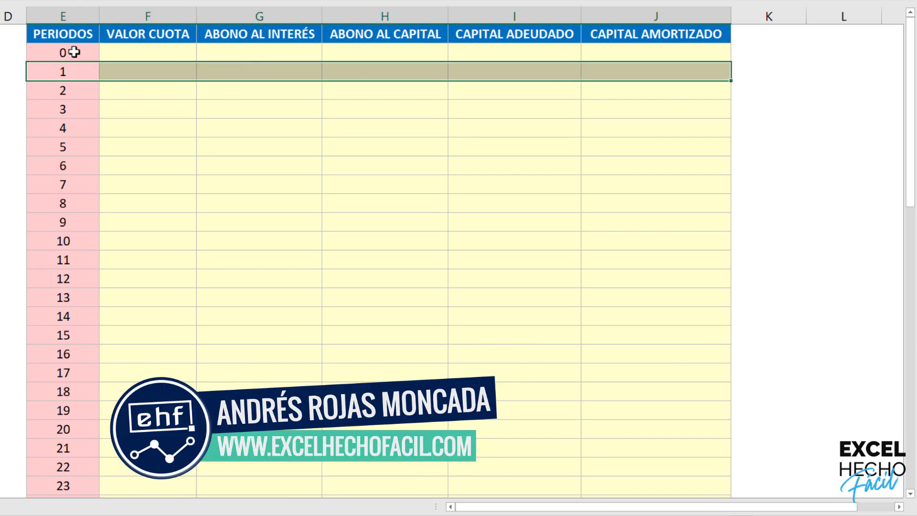
drag(105, 52, 617, 48)
Set CAPITAL ADEUDADO for period 0 equal to the Préstamo amount in B1 with a cell reference.
click(491, 51)
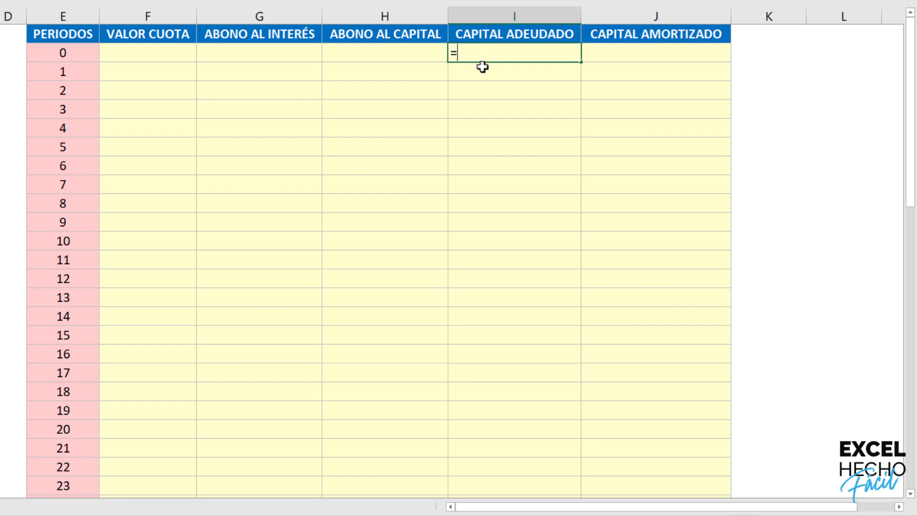
click(224, 33)
key(ctrl+Return)
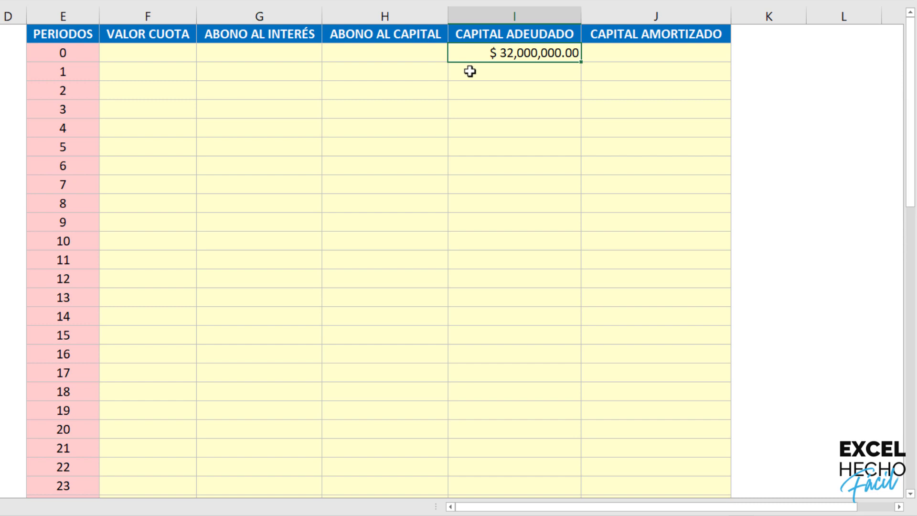
Copy the PAGO formula text from B6 and enter it as VALOR CUOTA for period 1 in F3.
click(149, 73)
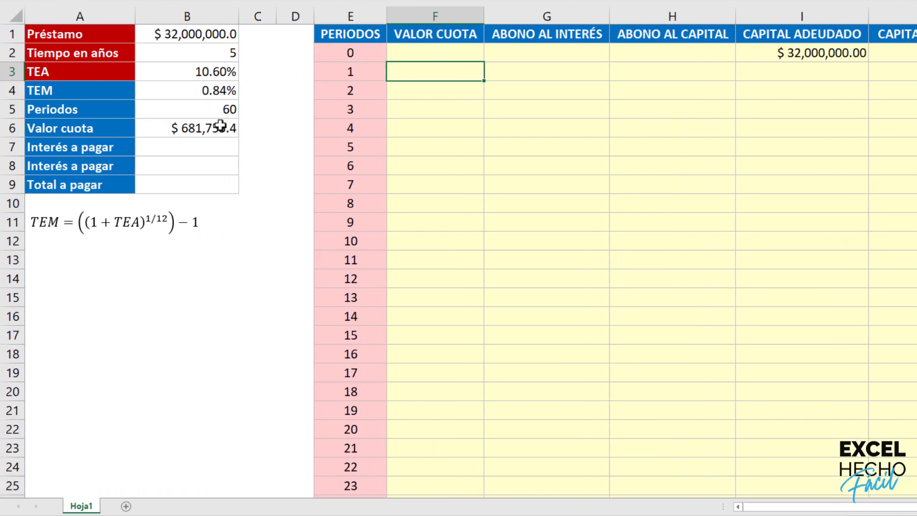
click(220, 126)
key(F2)
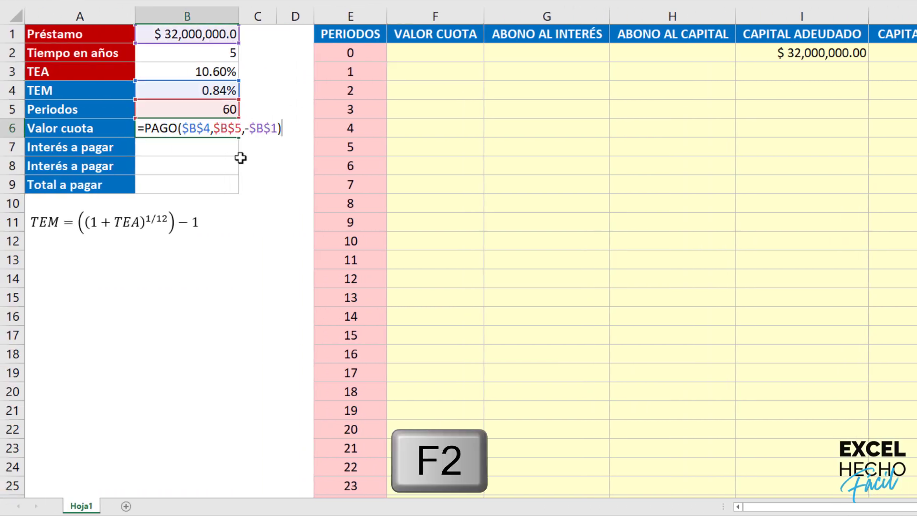
drag(288, 129, 122, 161)
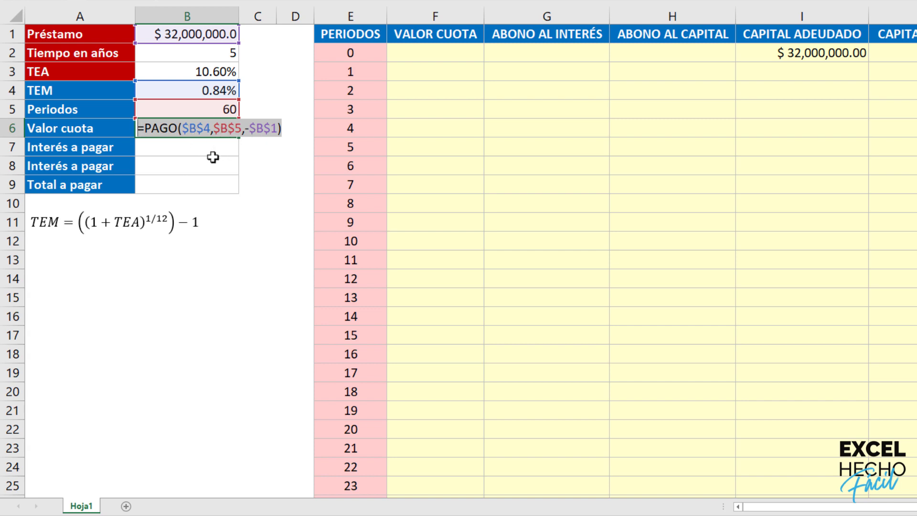
key(ctrl+c)
key(Escape)
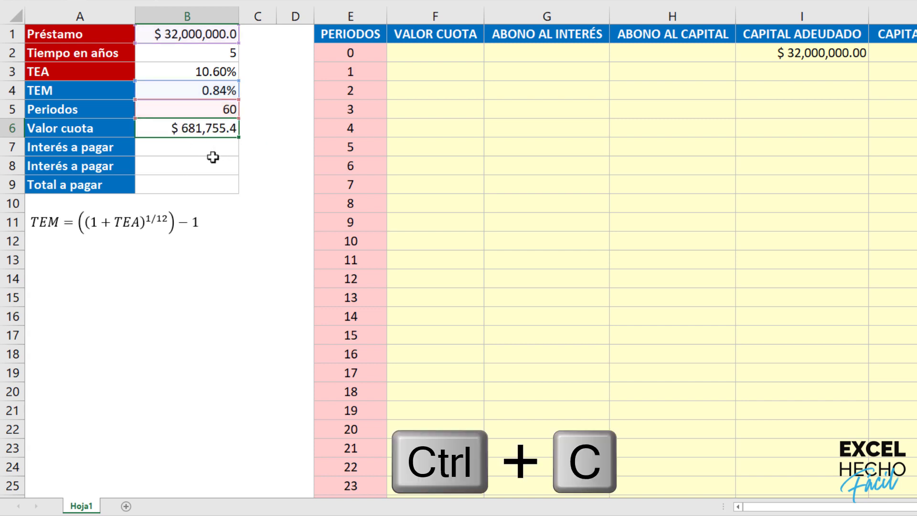
click(441, 73)
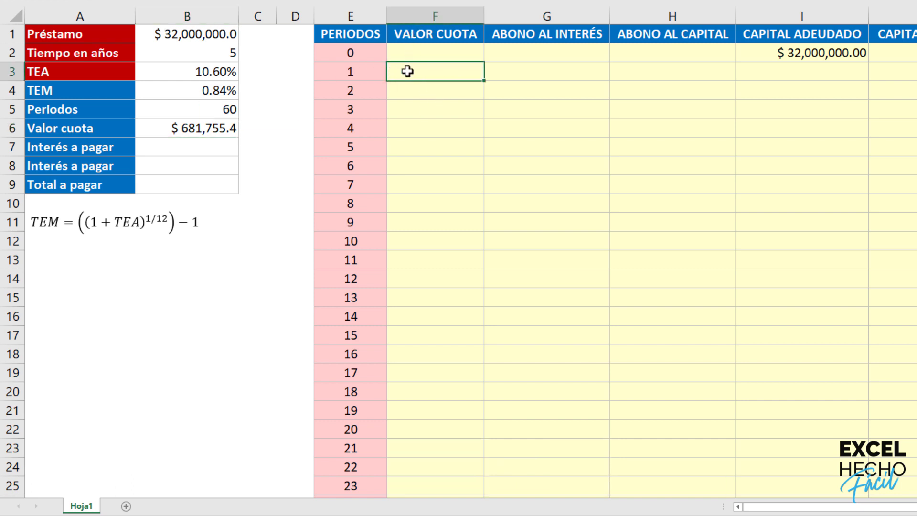
key(F2)
key(ctrl+v)
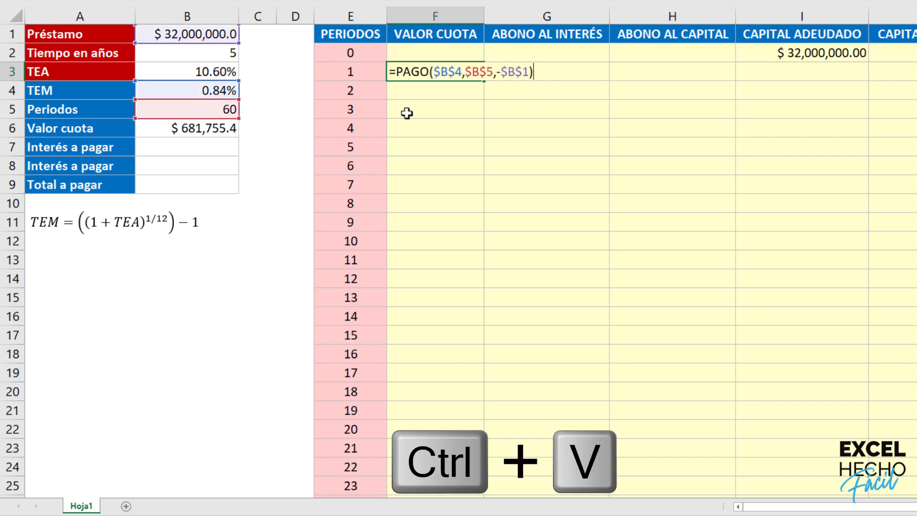
key(ctrl+Return)
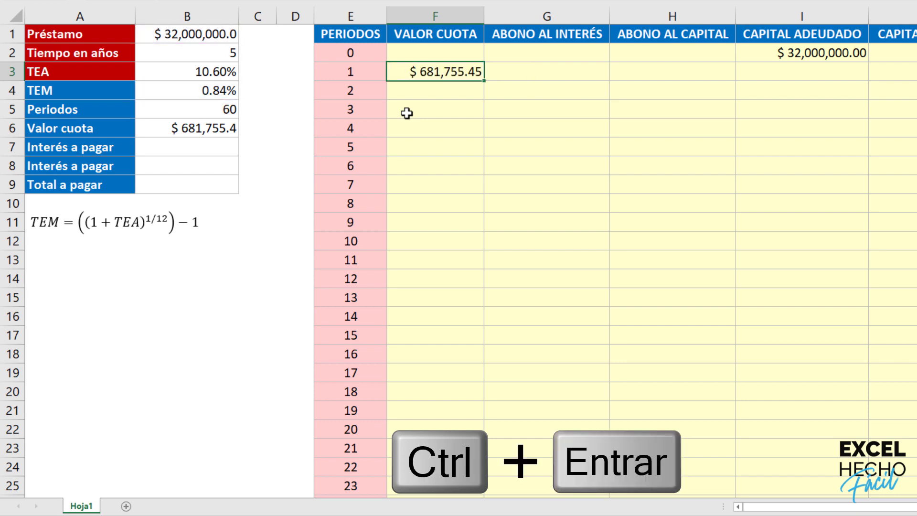
Fill the VALOR CUOTA formula from F3 down through period 60 and check the filled column.
drag(485, 83, 460, 456)
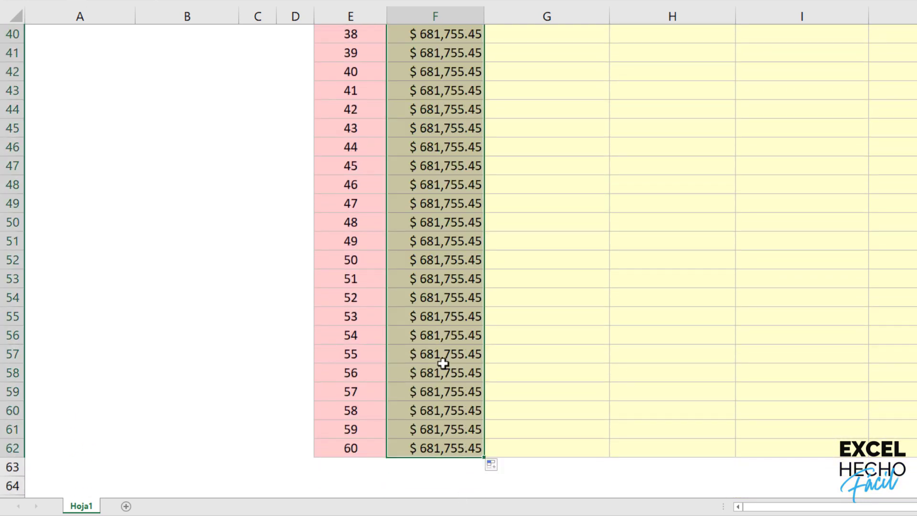
scroll(443, 363, up, 5)
scroll(443, 363, up, 8)
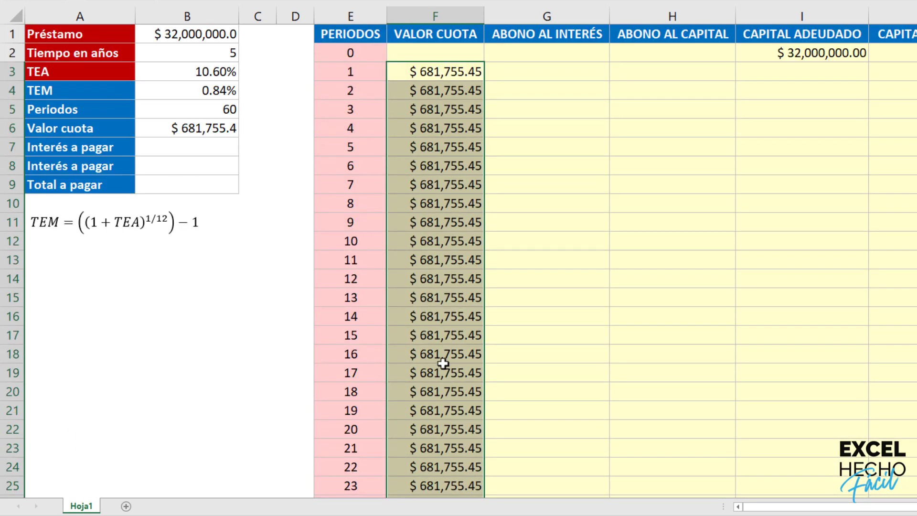
scroll(427, 176, down, 15)
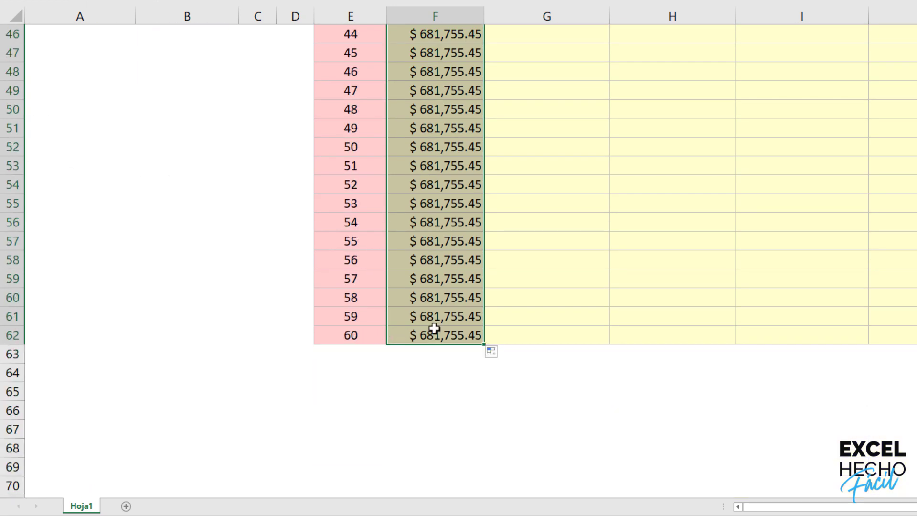
scroll(436, 323, up, 15)
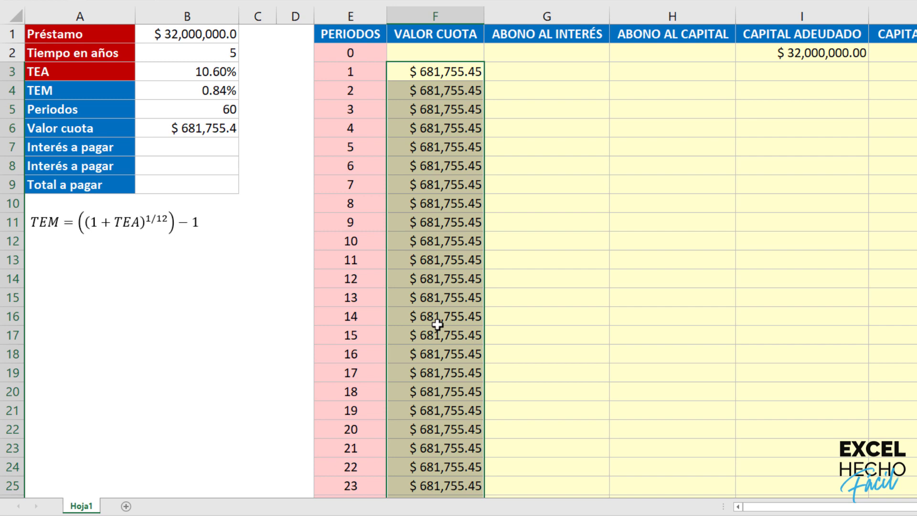
Calculate ABONO AL INTERÉS for period 1 in G3 with the formula =I2*$B$4, keeping the TEM reference absolute.
click(539, 77)
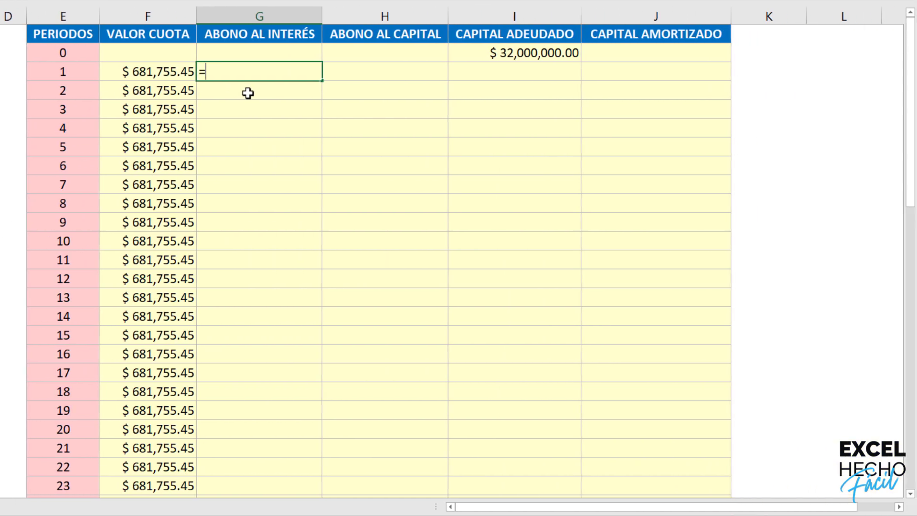
click(486, 52)
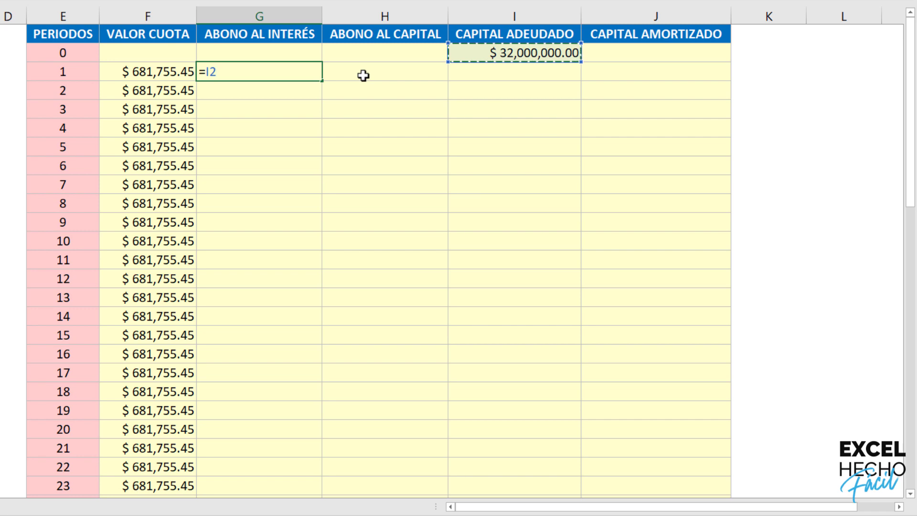
text(*)
scroll(363, 76, left, 4)
click(215, 91)
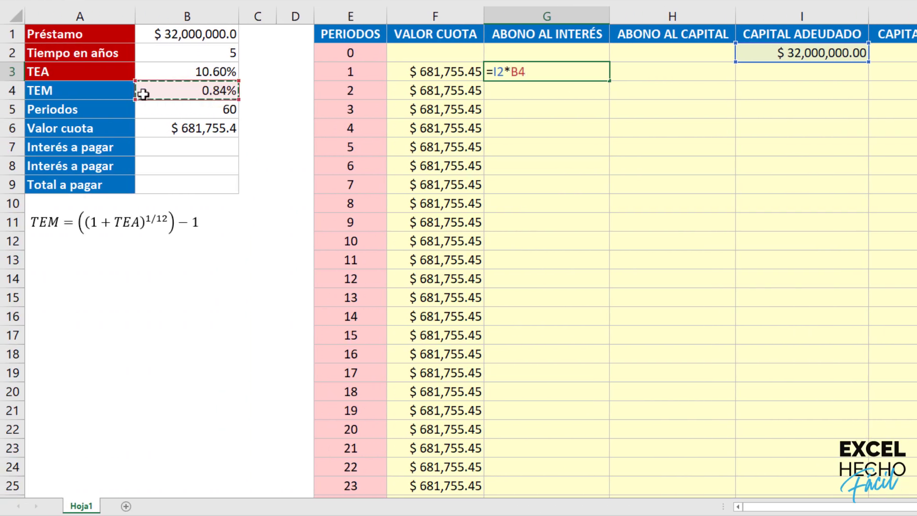
scroll(191, 105, right, 4)
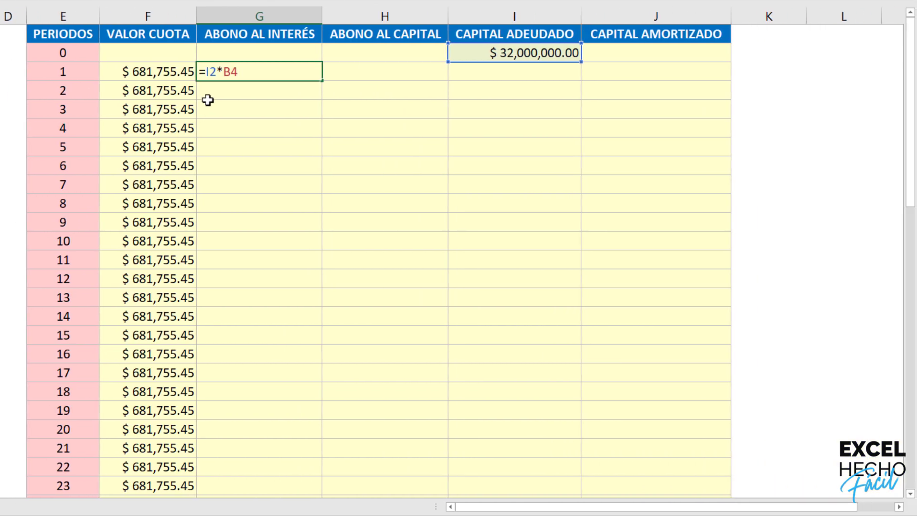
key(F4)
key(ctrl+Return)
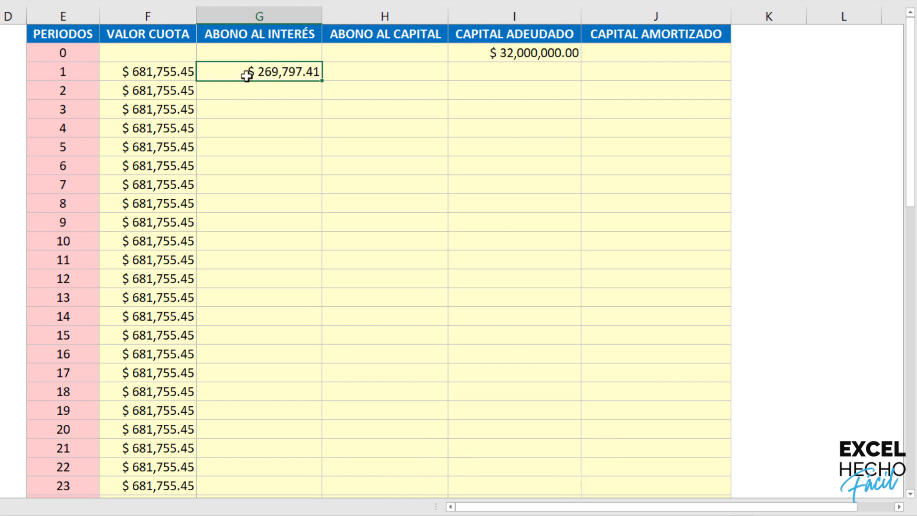
Calculate ABONO AL CAPITAL for period 1 in H3 with the formula =F3-G3.
click(370, 72)
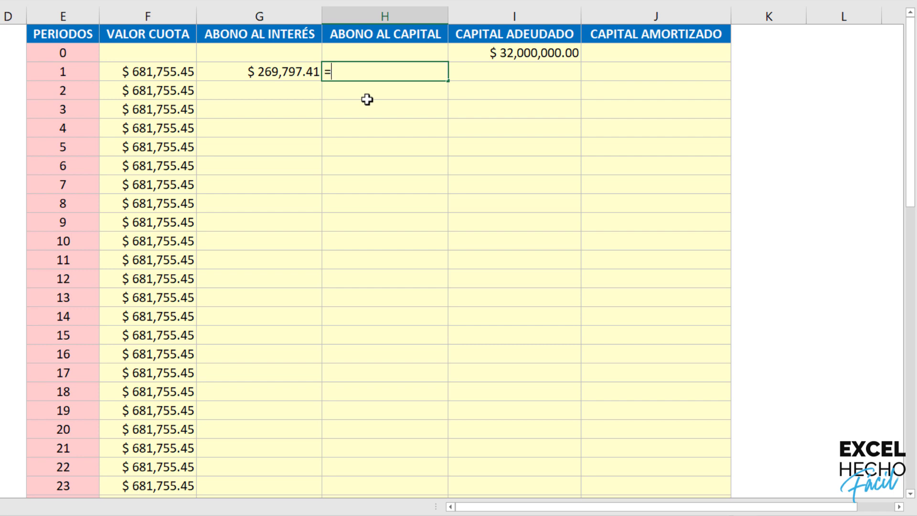
text(=)
click(184, 72)
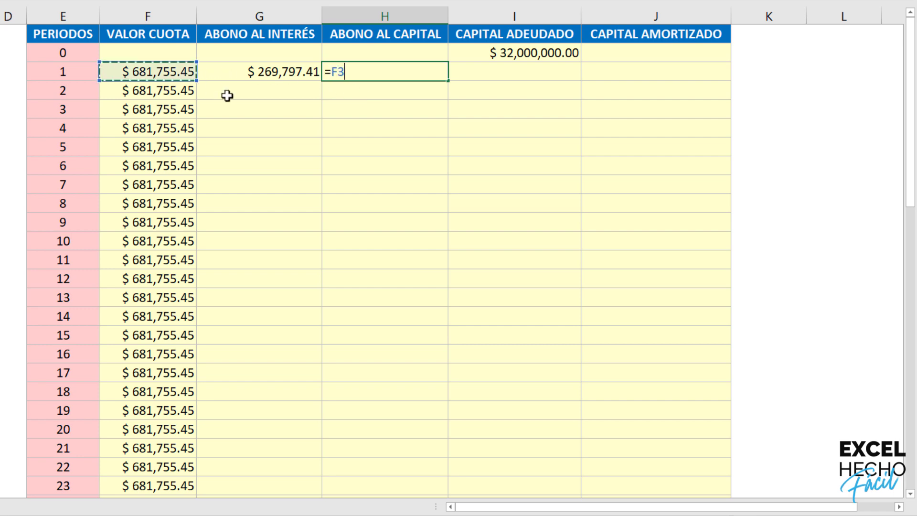
text(-)
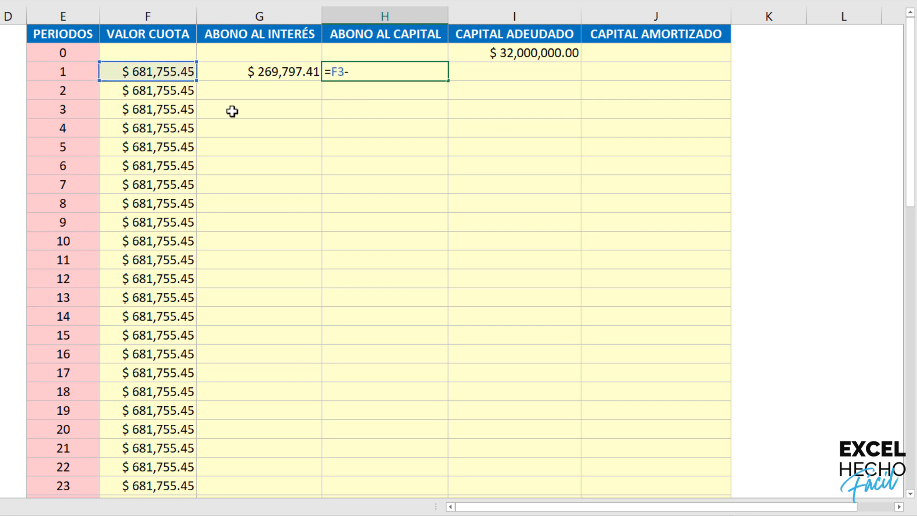
click(251, 72)
key(ctrl+Return)
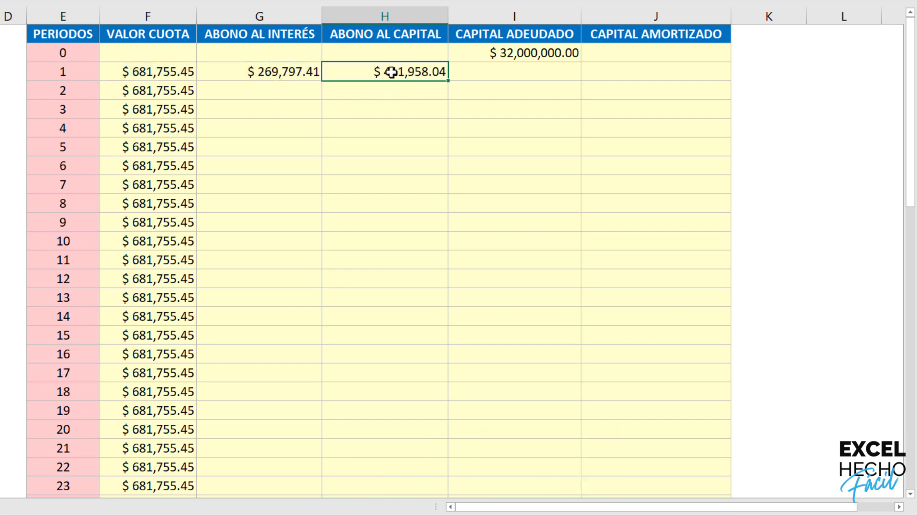
Calculate CAPITAL ADEUDADO for period 1 in I3 with the formula =I2-H3.
click(489, 72)
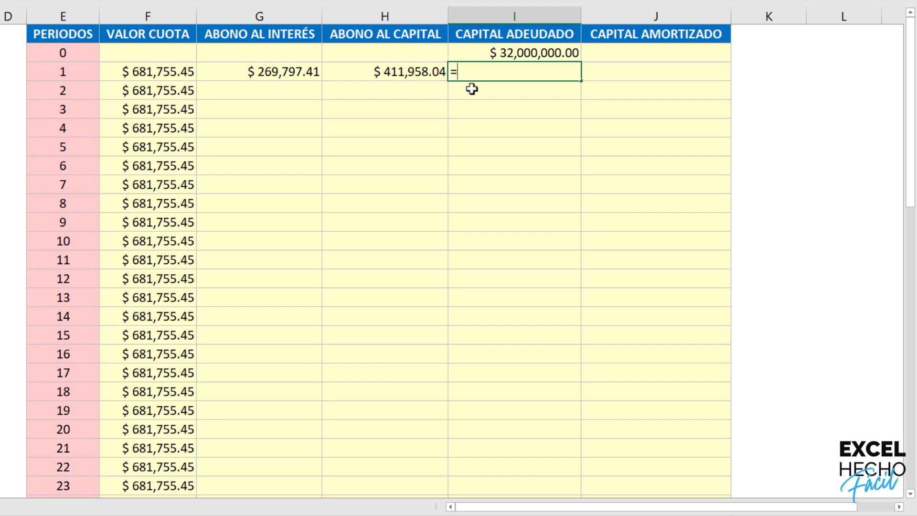
click(478, 53)
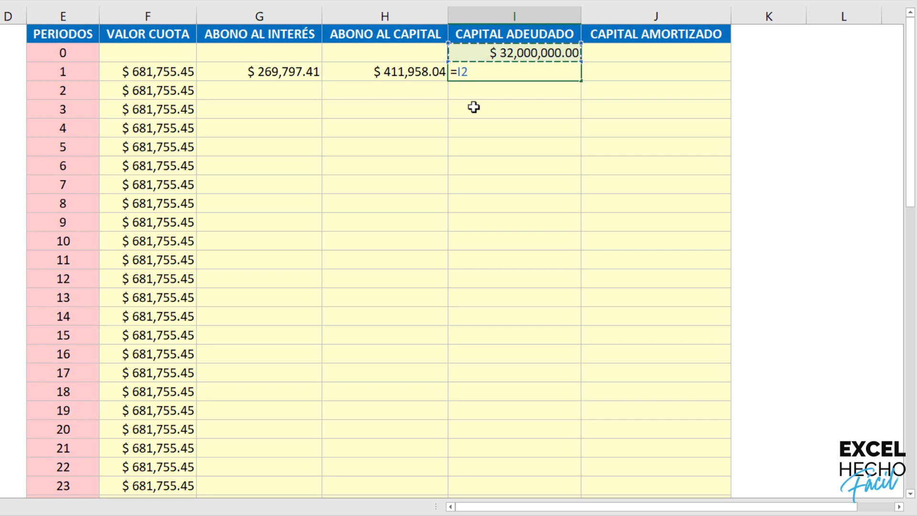
text(-)
click(382, 72)
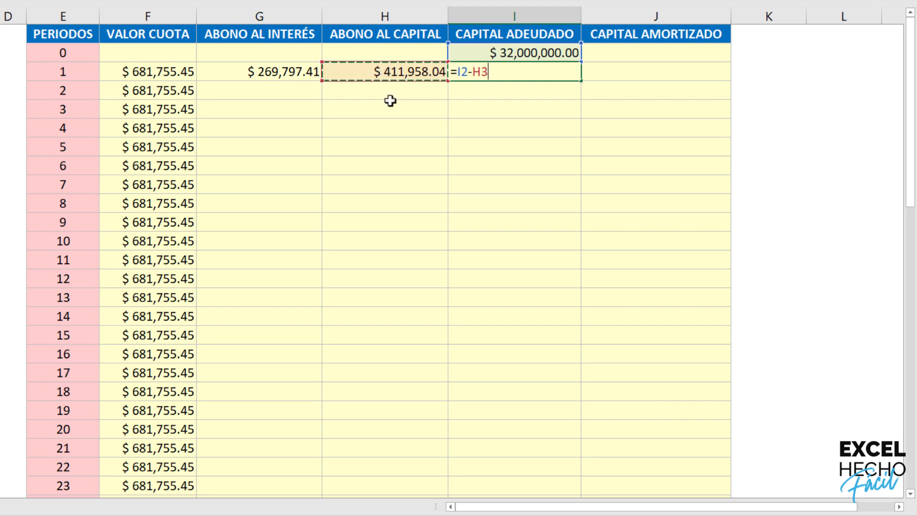
key(ctrl+Return)
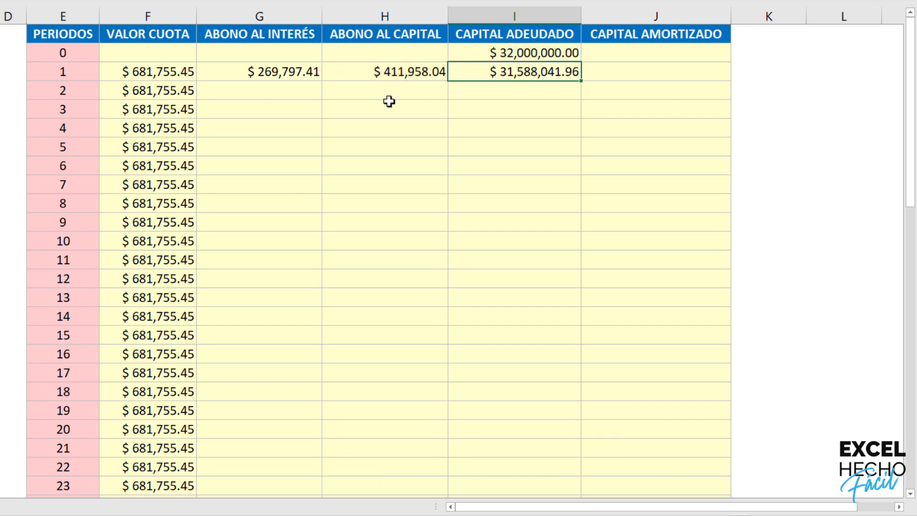
Calculate CAPITAL AMORTIZADO for period 1 in J3 with the formula =H3+J2.
click(590, 70)
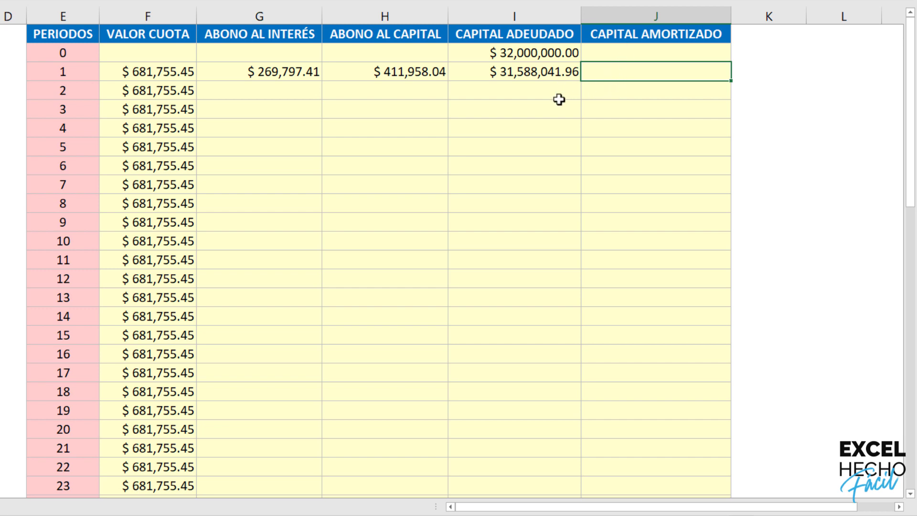
text(=)
click(408, 73)
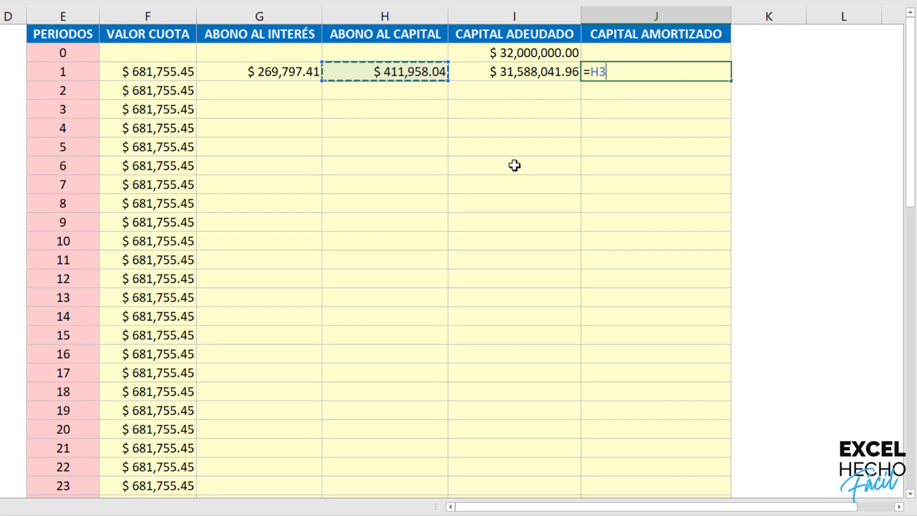
text(+)
click(605, 56)
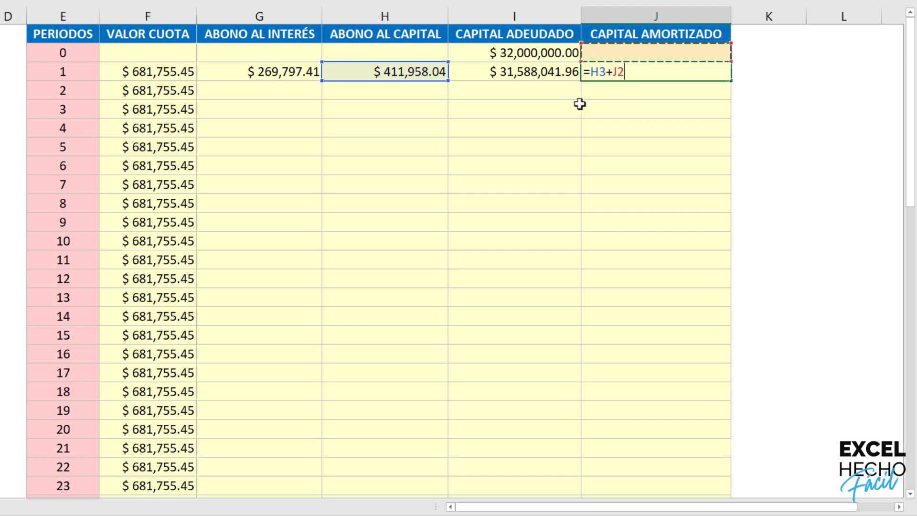
key(ctrl+Return)
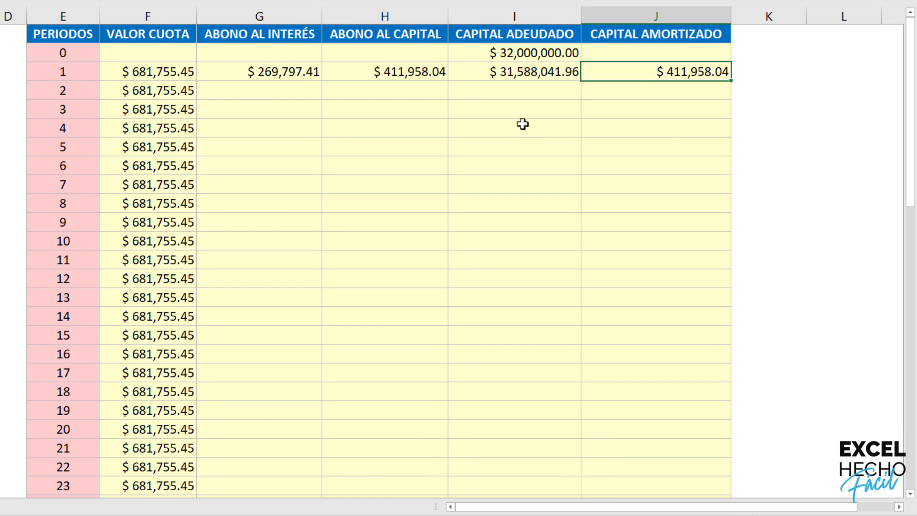
Fill the period 1 formulas in G3:J3 down through period 60.
click(250, 72)
drag(344, 71, 651, 72)
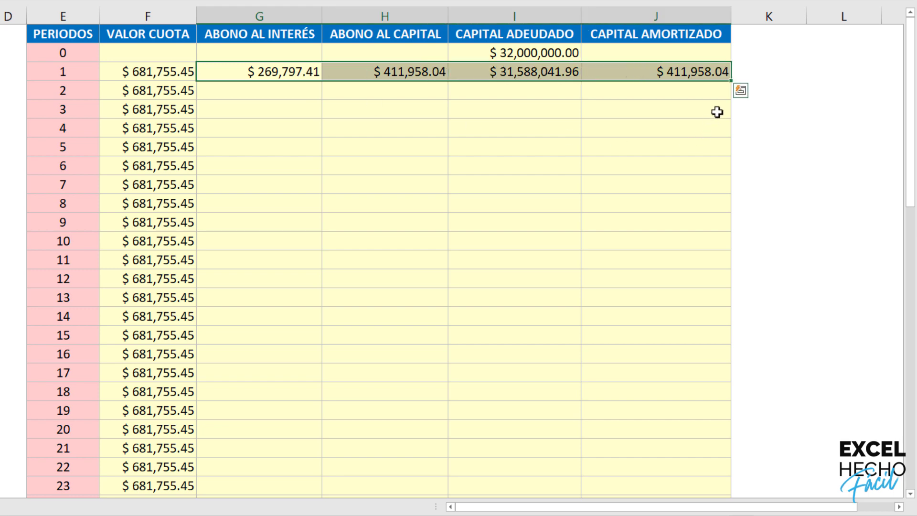
drag(731, 83, 657, 440)
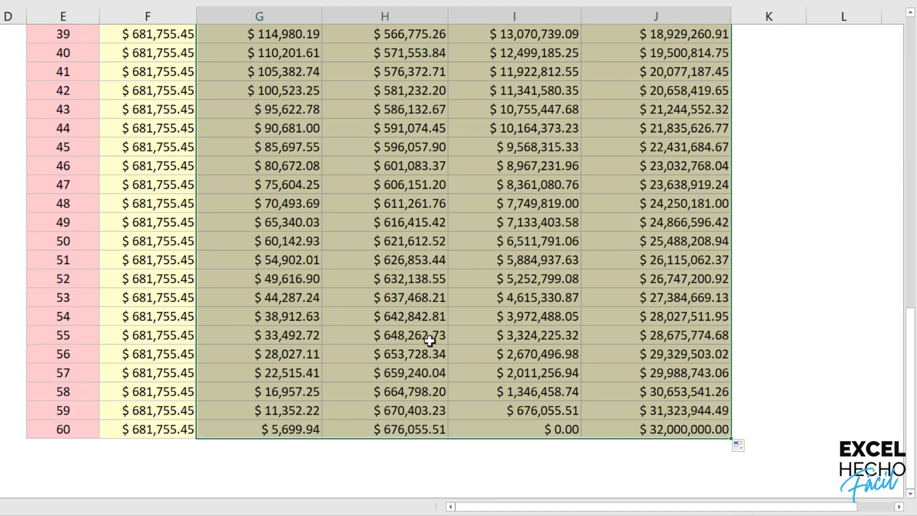
Compare the first and last periods of the schedule, examining the CAPITAL ADEUDADO and CAPITAL AMORTIZADO columns.
click(470, 429)
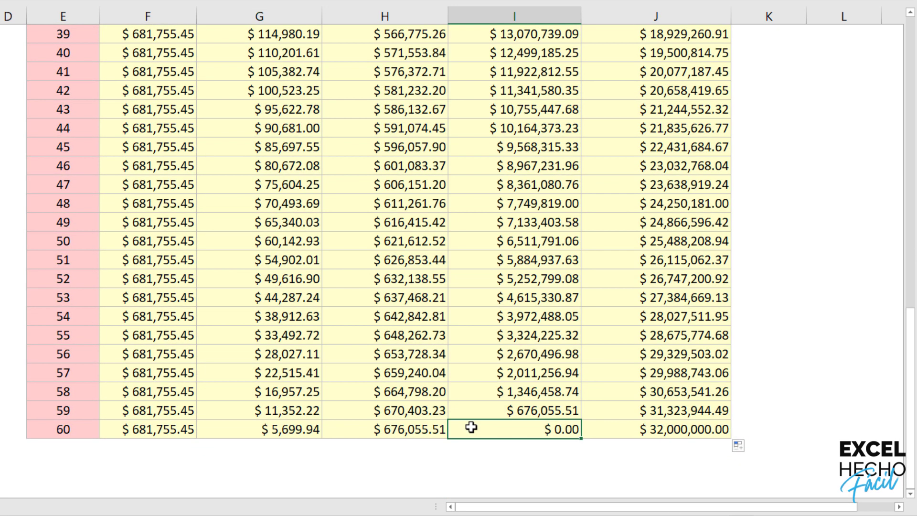
scroll(471, 428, up, 10)
scroll(471, 427, up, 3)
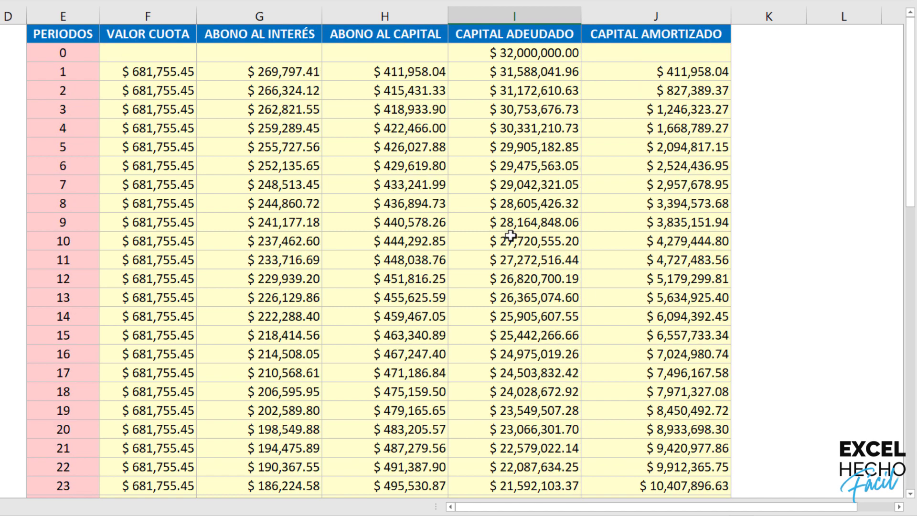
scroll(510, 235, down, 9)
scroll(510, 236, down, 7)
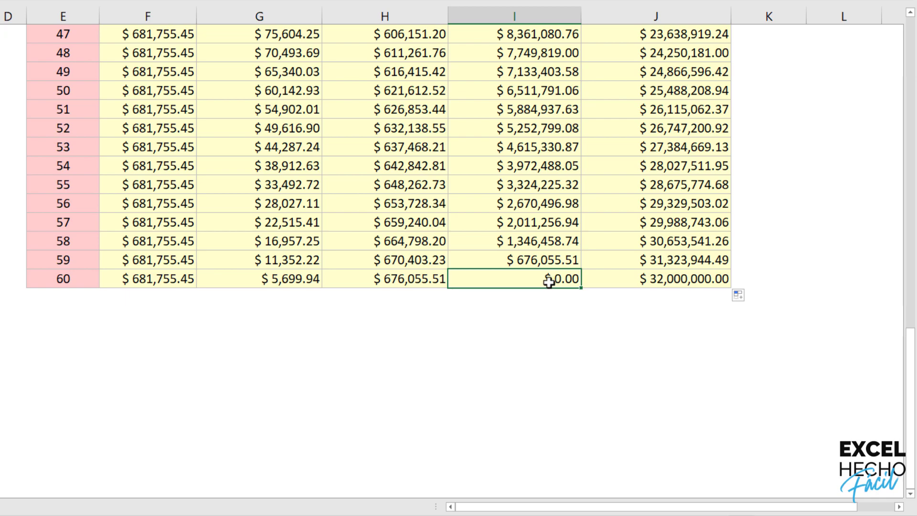
scroll(605, 276, up, 16)
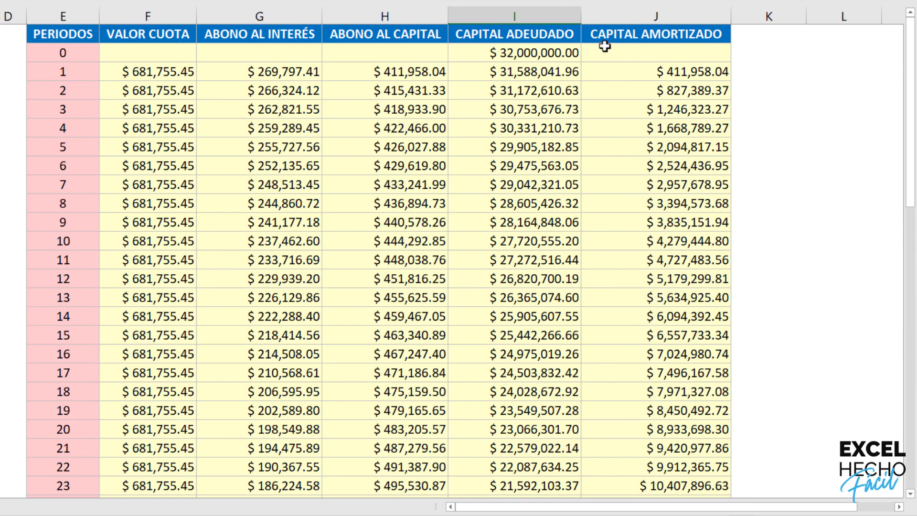
scroll(548, 260, down, 16)
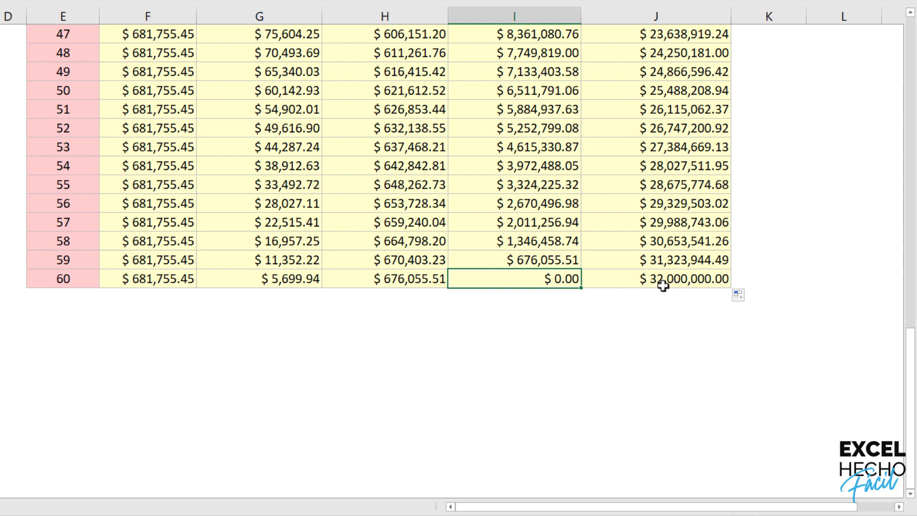
Calculate Interés a pagar in B7 by summing the ABONO AL INTERÉS column with =SUMA(G3:G62).
scroll(186, 230, up, 11)
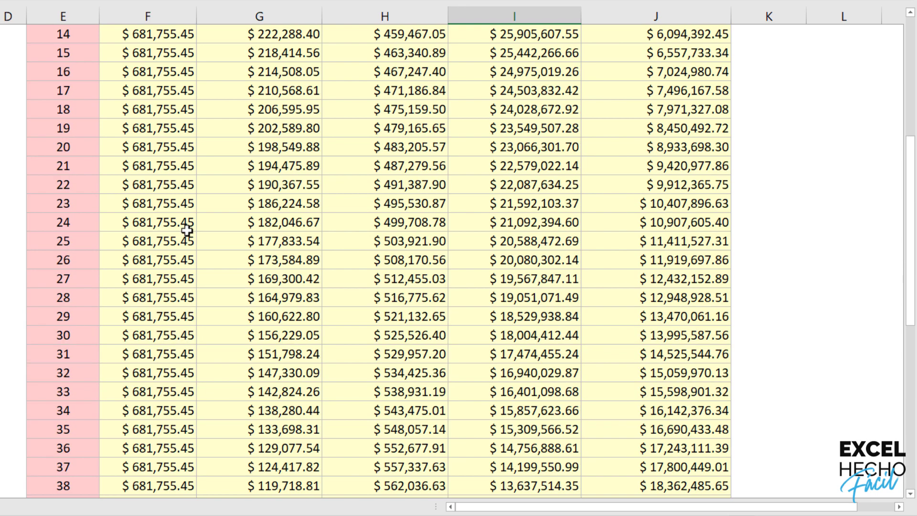
scroll(187, 230, up, 5)
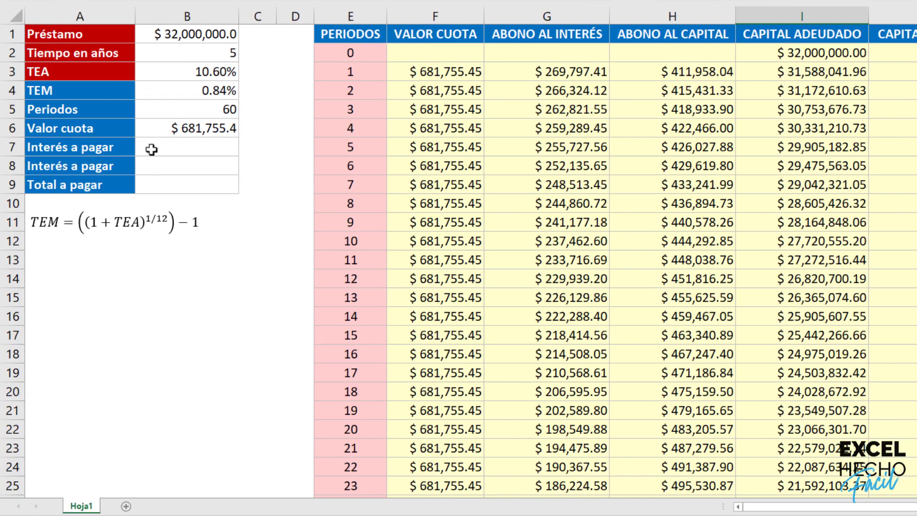
click(152, 149)
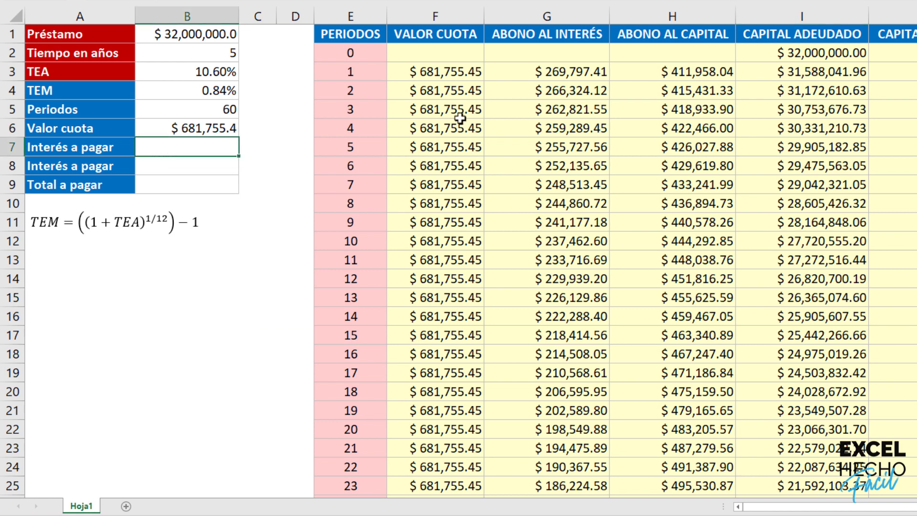
text(=sum)
key(Tab)
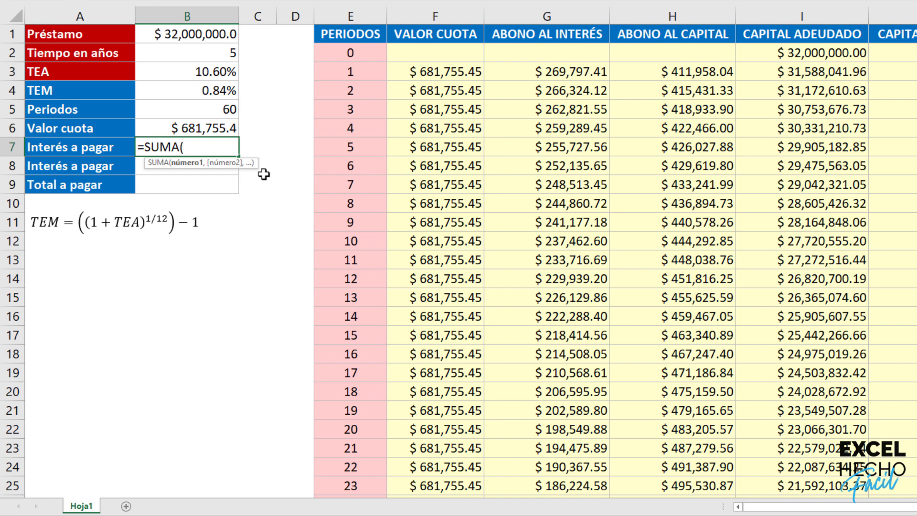
click(514, 72)
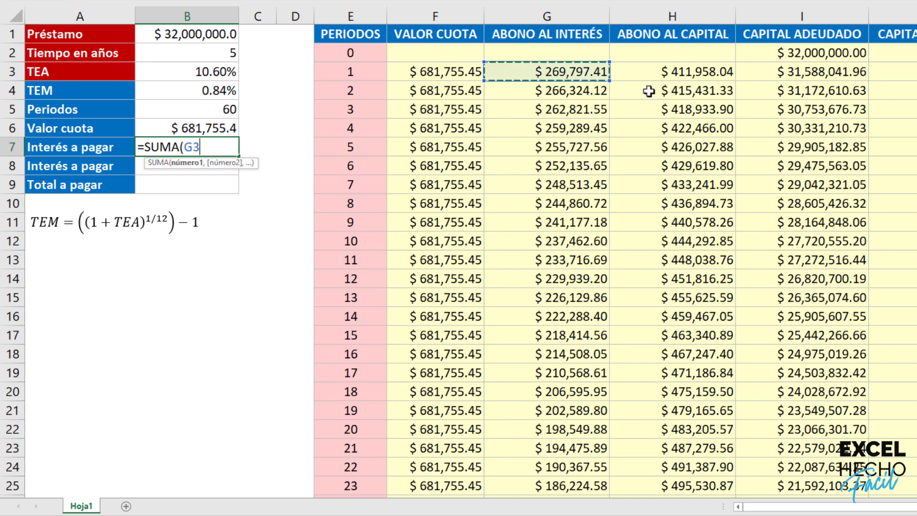
key(ctrl+shift+Down)
key(ctrl+BackSpace)
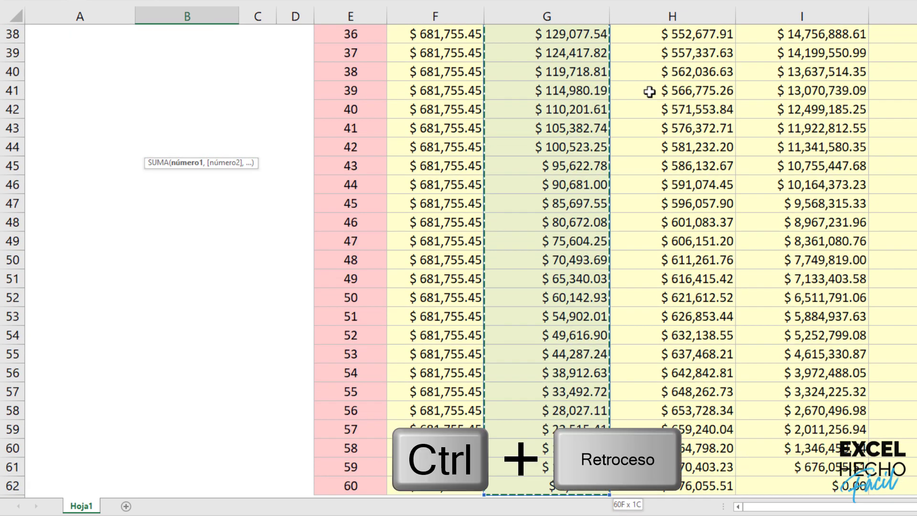
key(ctrl+Return)
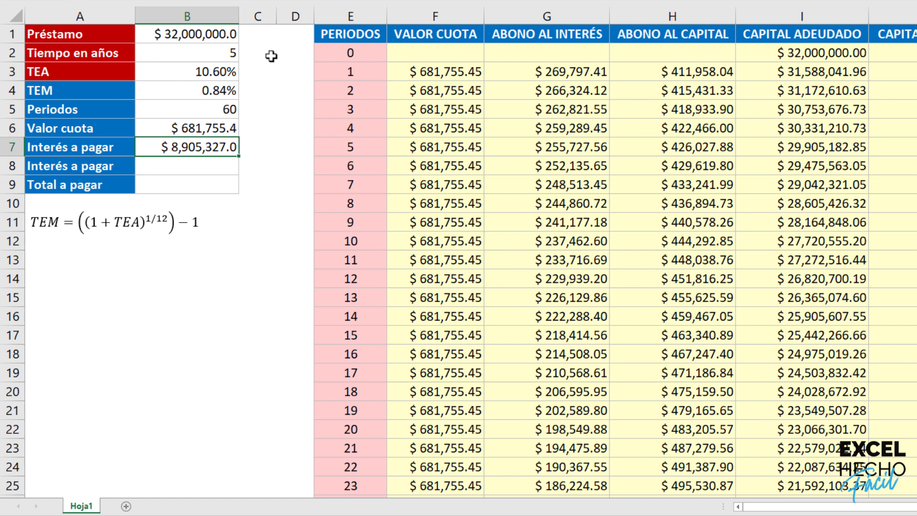
Start a PAGO.INT.ENTRE formula in B8 with B4 as the rate, B5 as the number of periods and B1 as the present value.
click(171, 164)
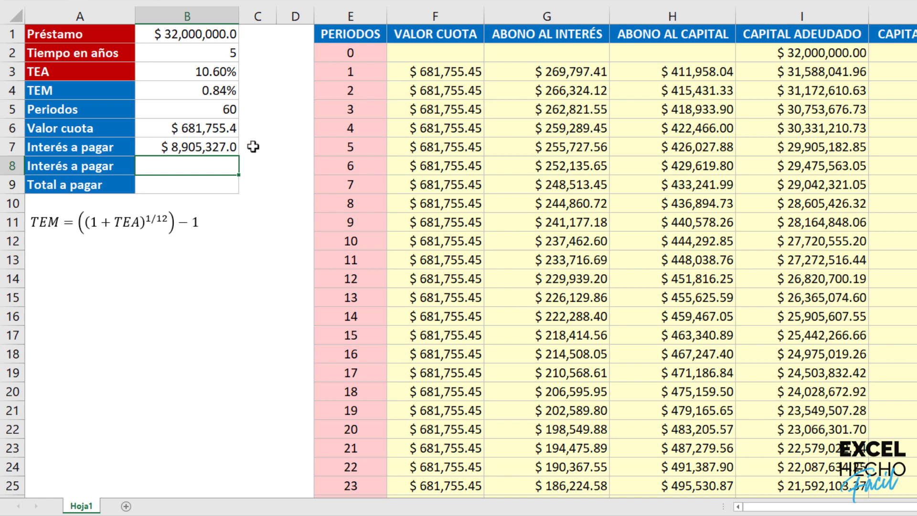
text(=pago)
key(Down)
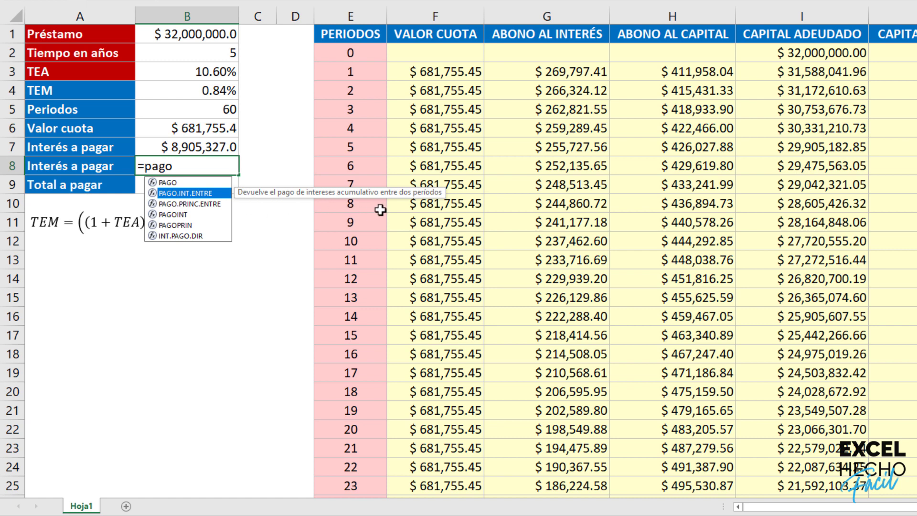
key(Tab)
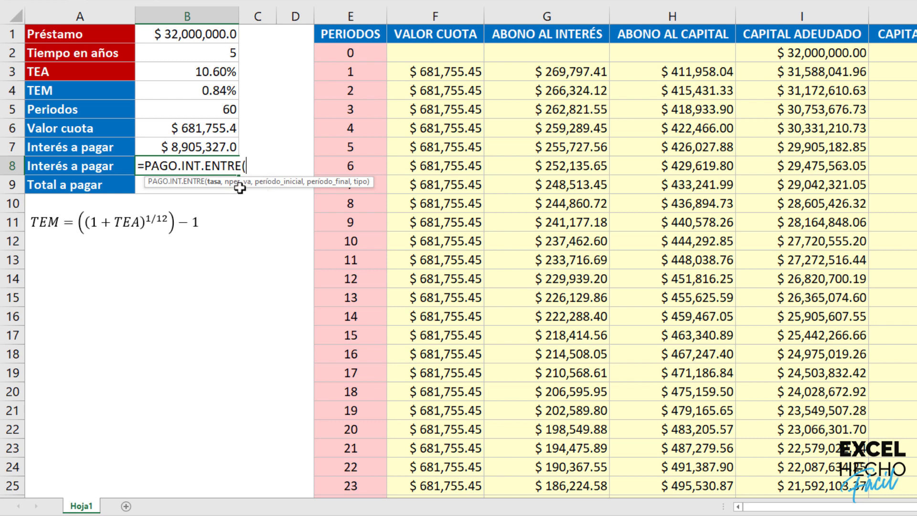
drag(241, 184, 351, 89)
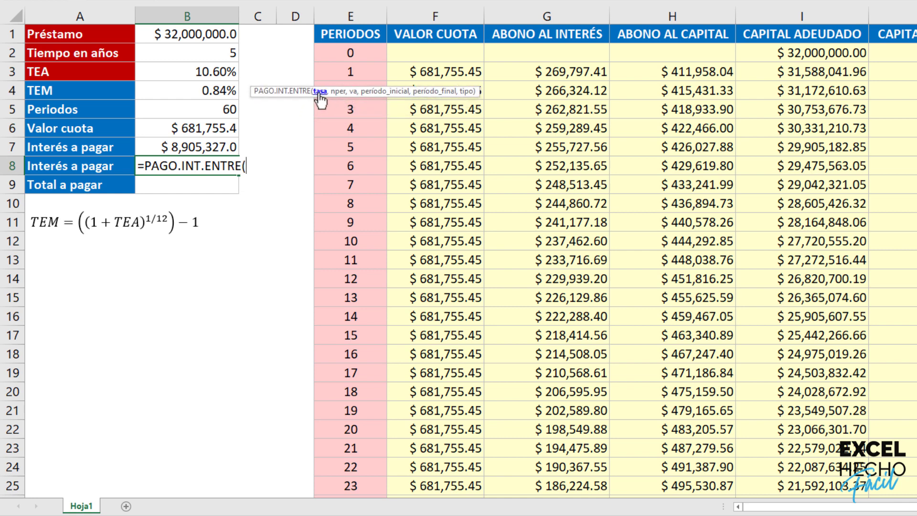
click(222, 93)
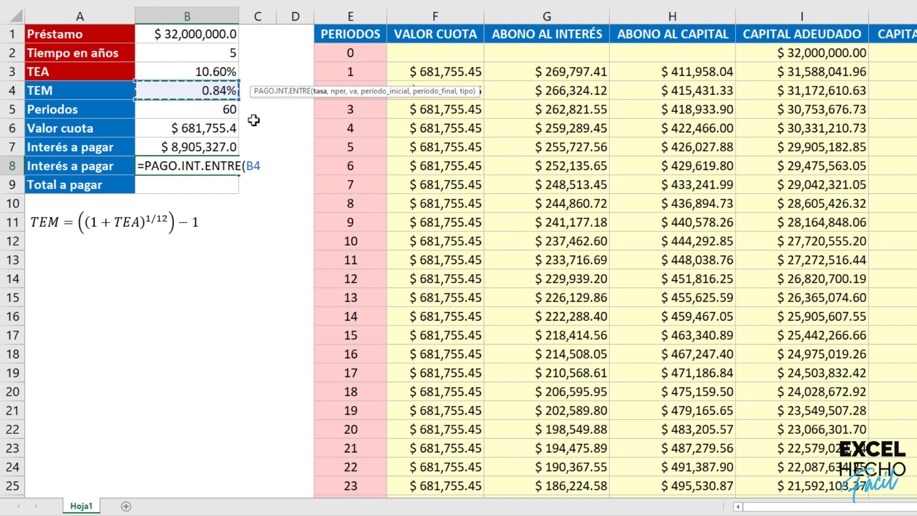
text(,)
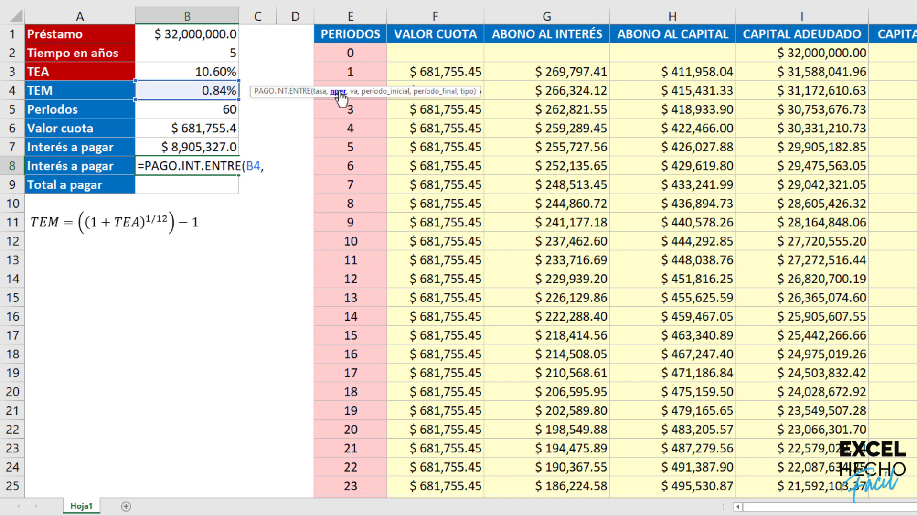
drag(358, 91, 355, 108)
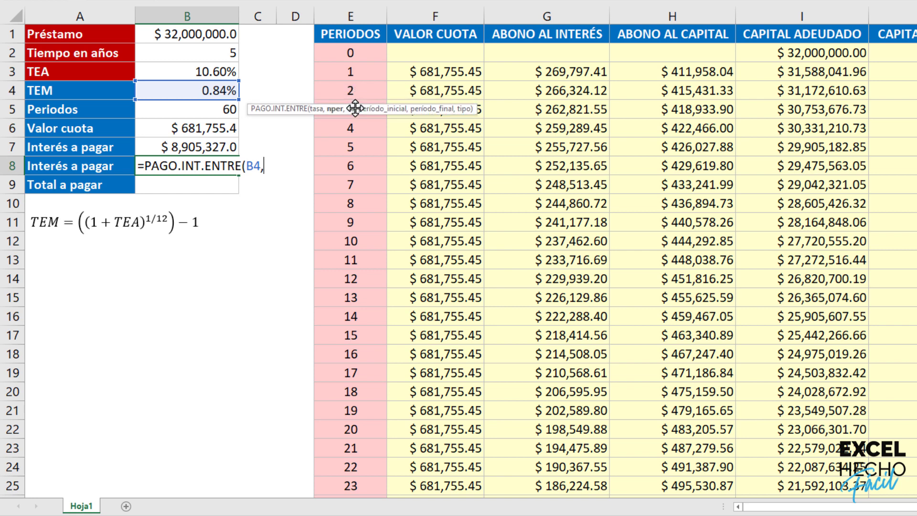
click(235, 109)
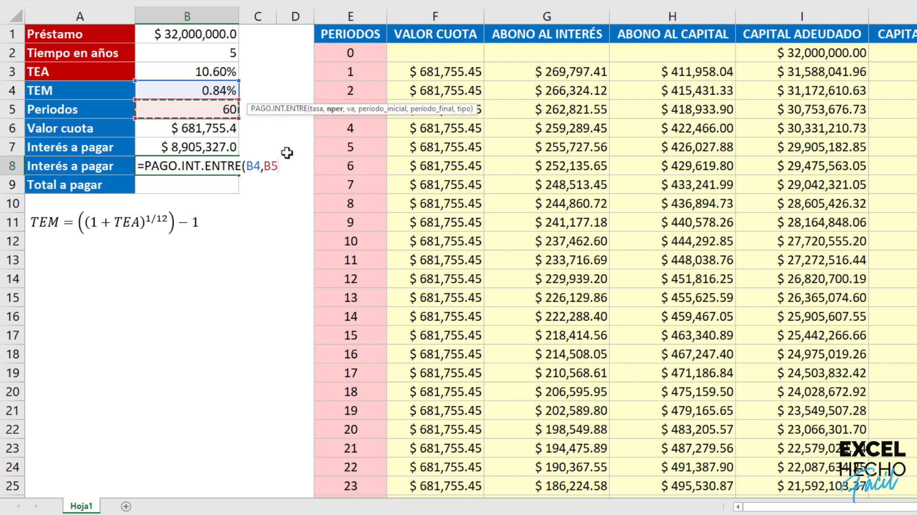
text(,)
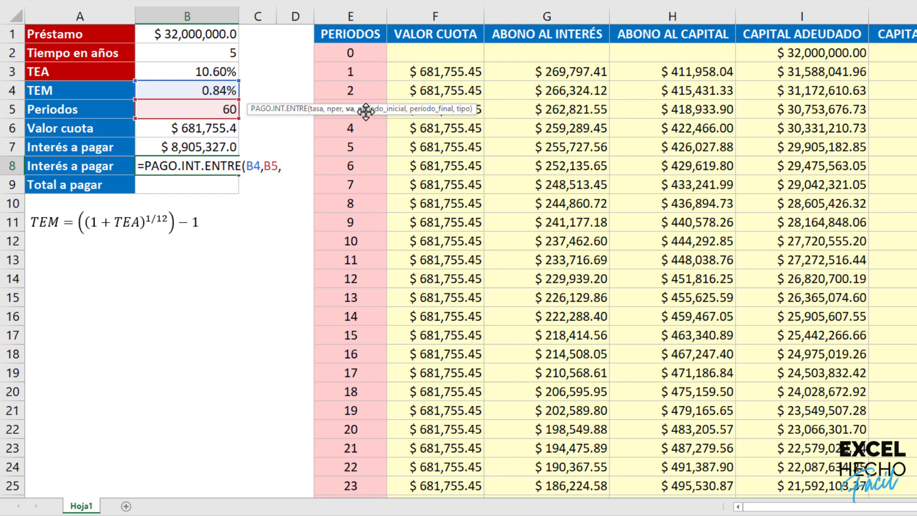
drag(366, 112, 361, 38)
click(146, 38)
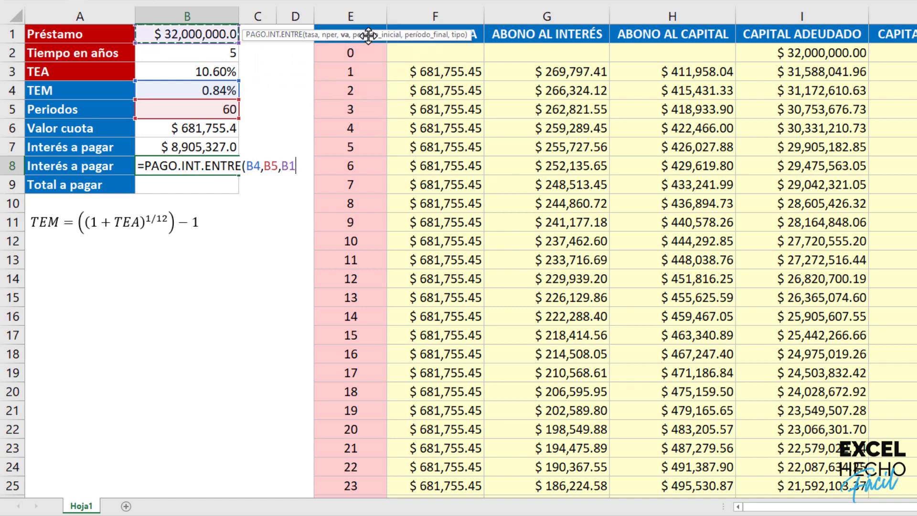
mouse_move(368, 34)
mouse_down()
mouse_move(369, 123)
mouse_move(371, 33)
mouse_up()
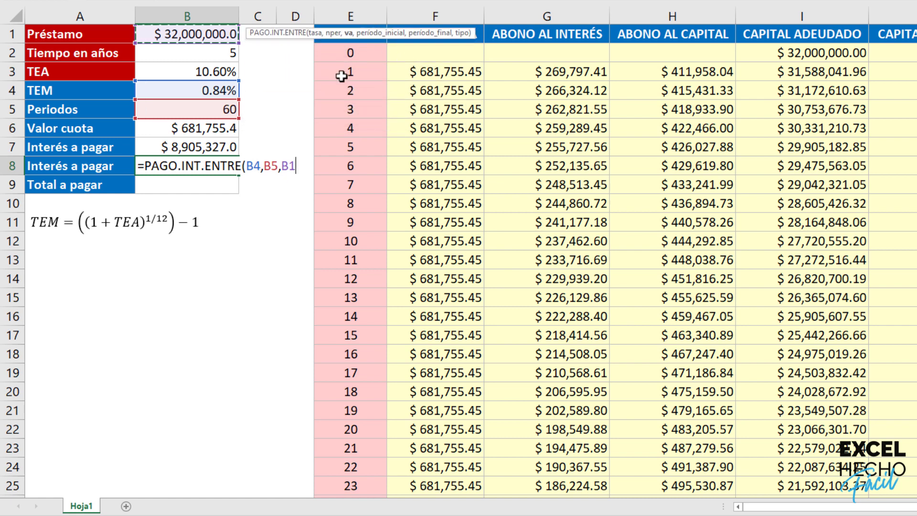
Complete the PAGO.INT.ENTRE formula in B8 with initial period 1, final period B5 and payment type 0 (end of period).
text(,1)
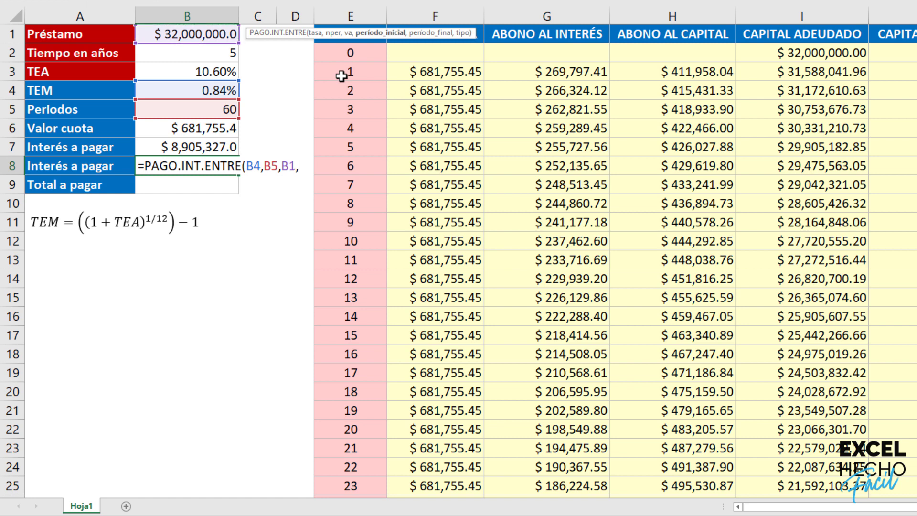
click(350, 33)
drag(416, 33, 410, 144)
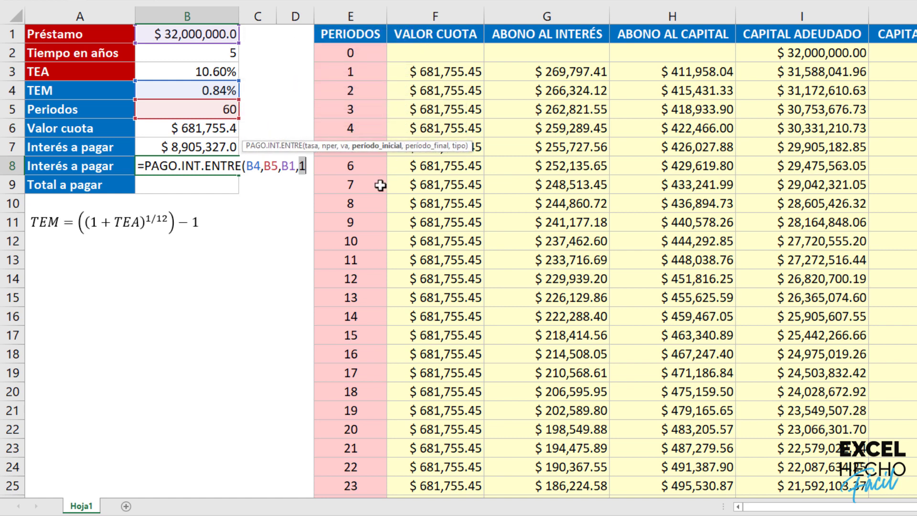
click(306, 167)
text(,)
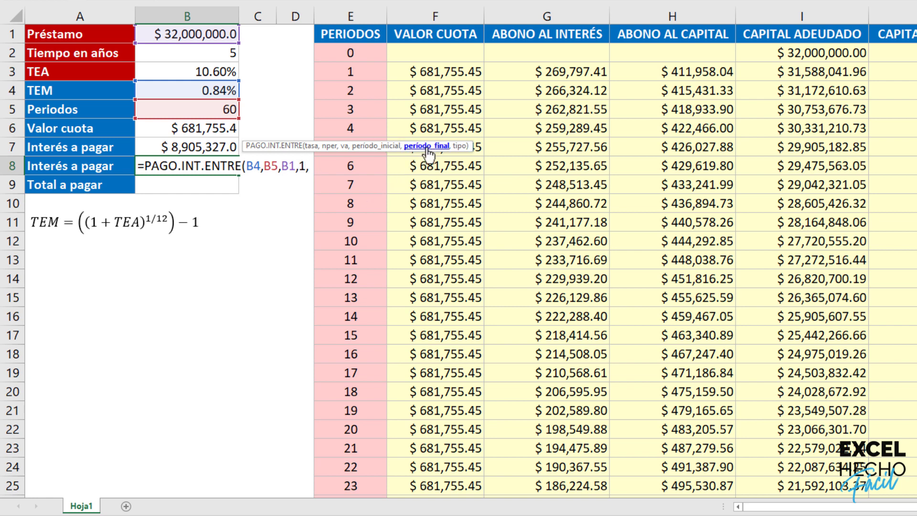
click(216, 113)
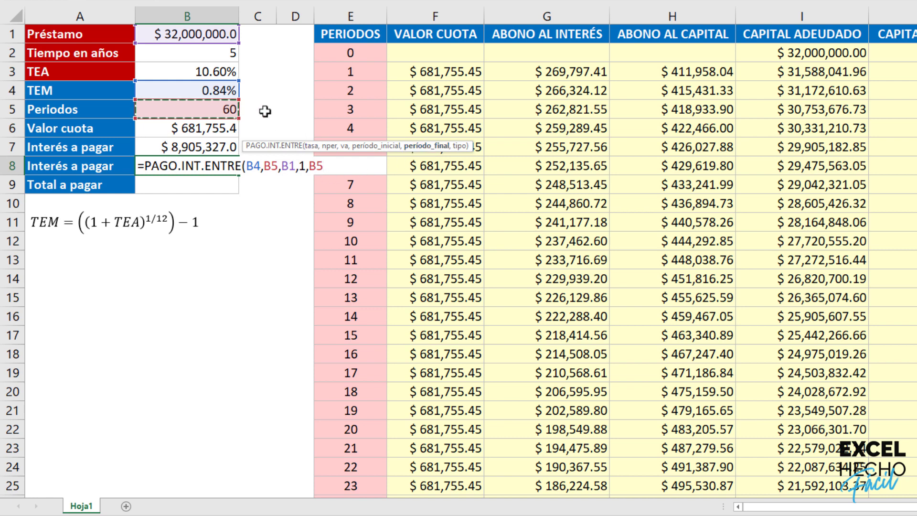
text(,)
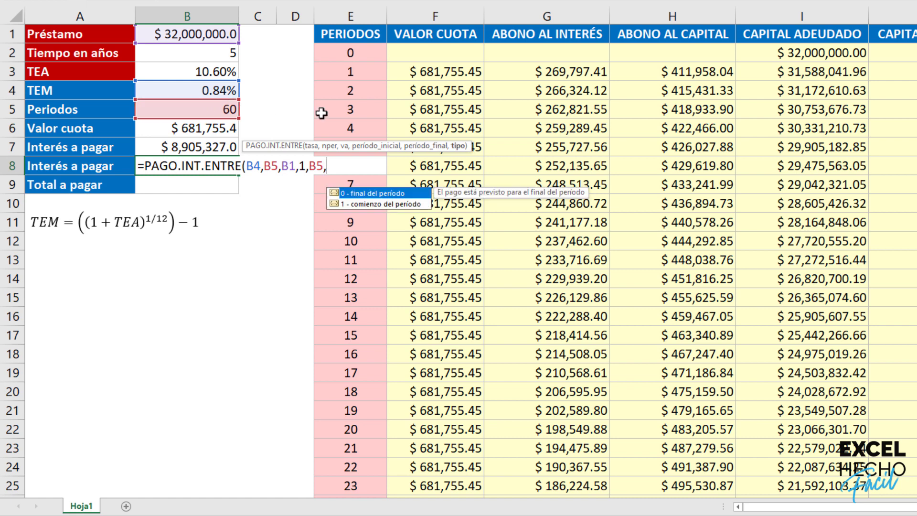
double_click(374, 193)
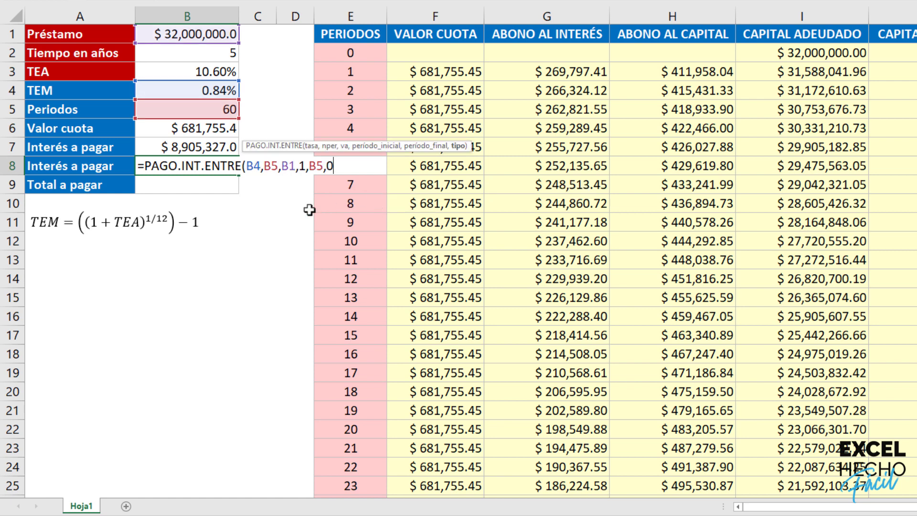
text())
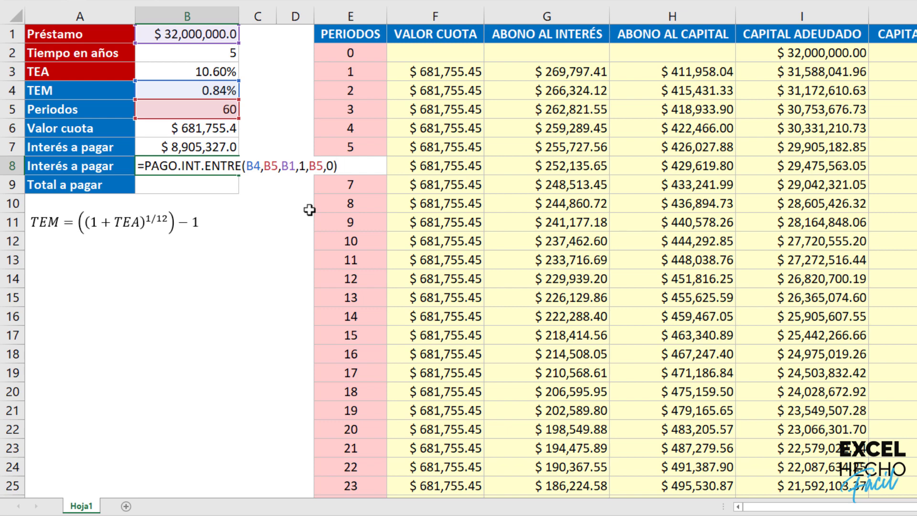
key(ctrl+Return)
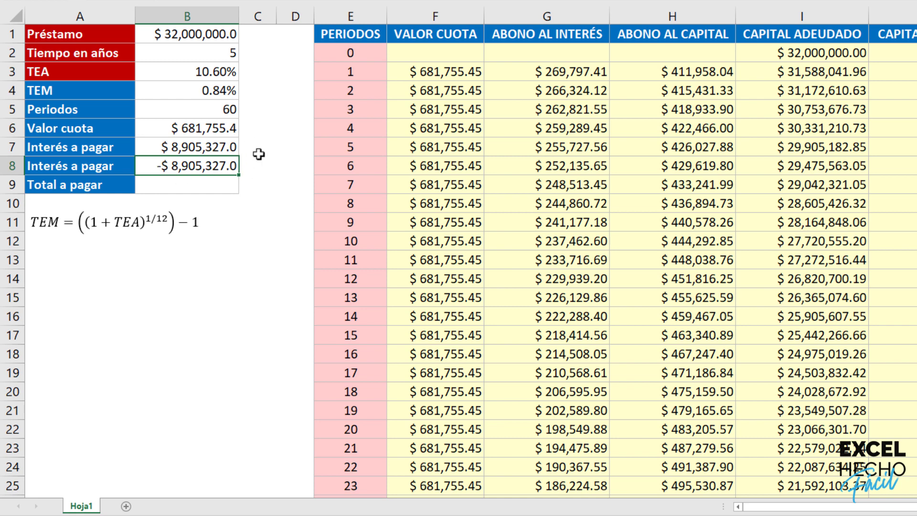
Try to reverse the sign of the B8 interest by negating the present value argument as -B1.
key(F2)
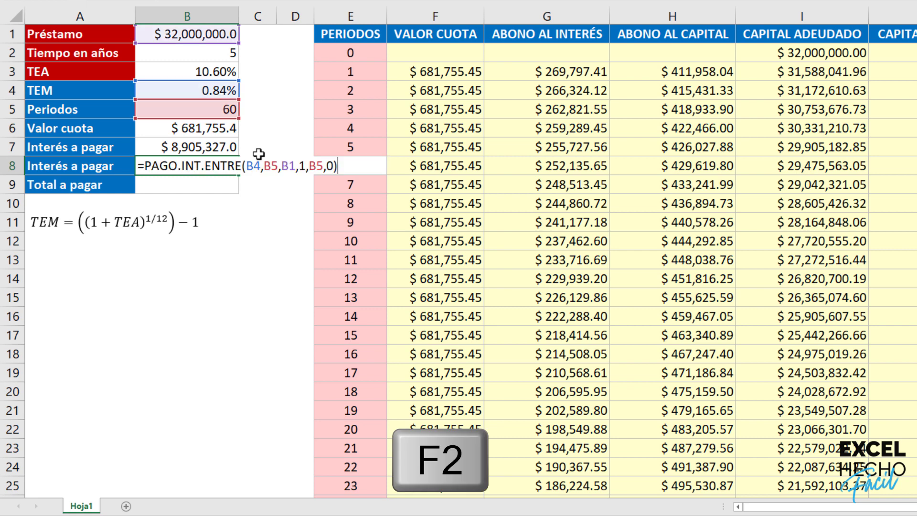
click(265, 165)
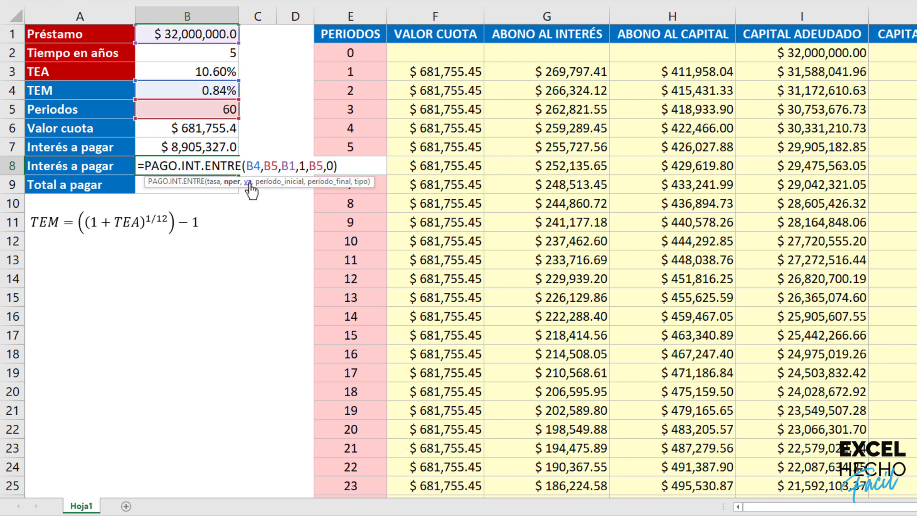
double_click(288, 166)
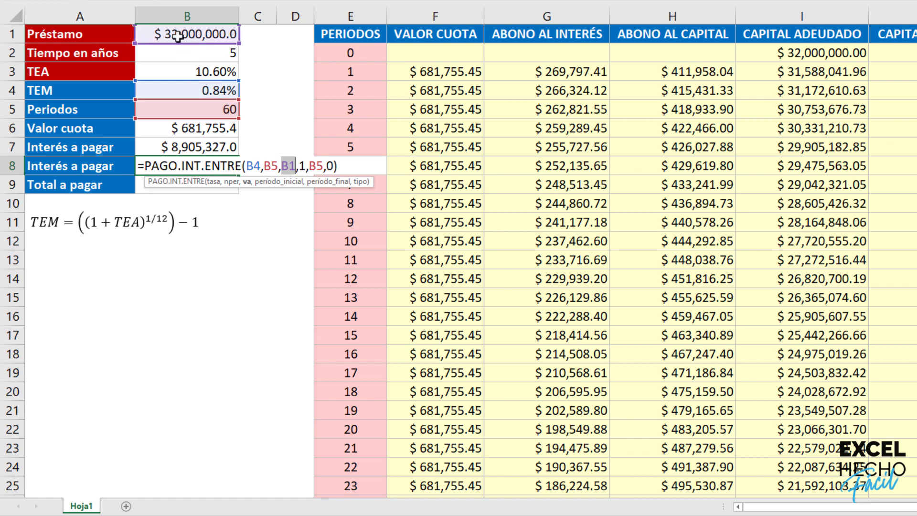
click(286, 168)
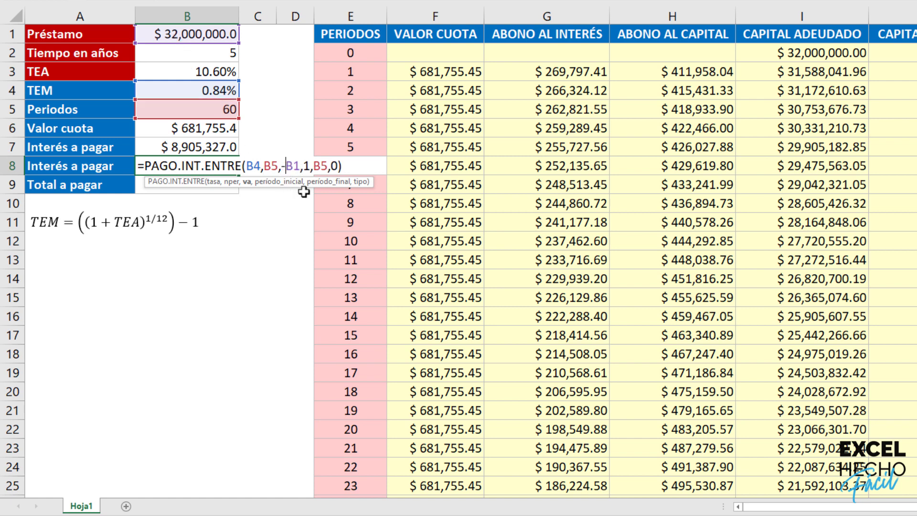
text(-)
key(ctrl+Return)
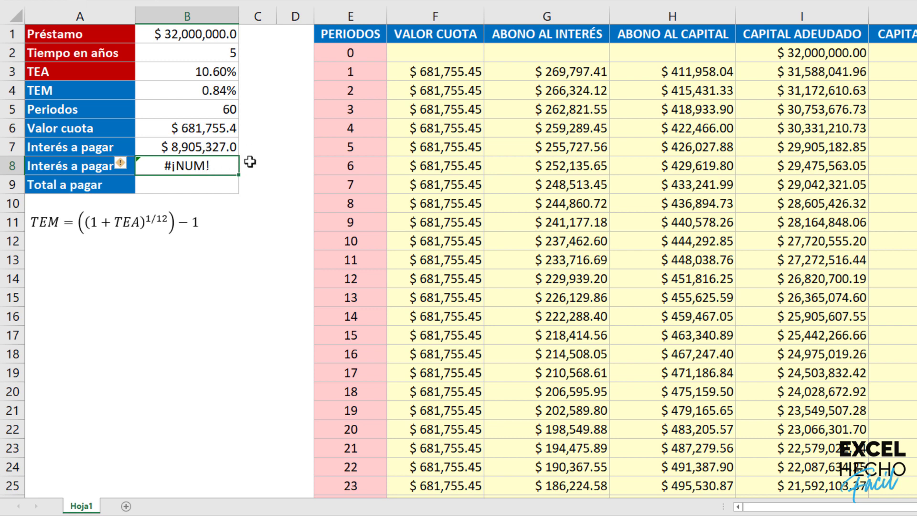
Remove the minus before B1 and negate the whole function in B8, giving =-PAGO.INT.ENTRE(B4,B5,B1,1,B5,0).
key(F2)
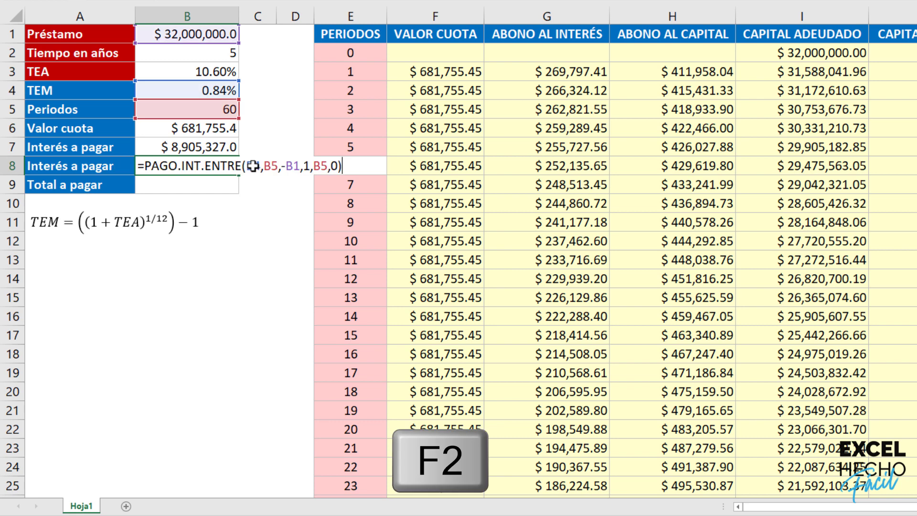
click(286, 170)
key(BackSpace)
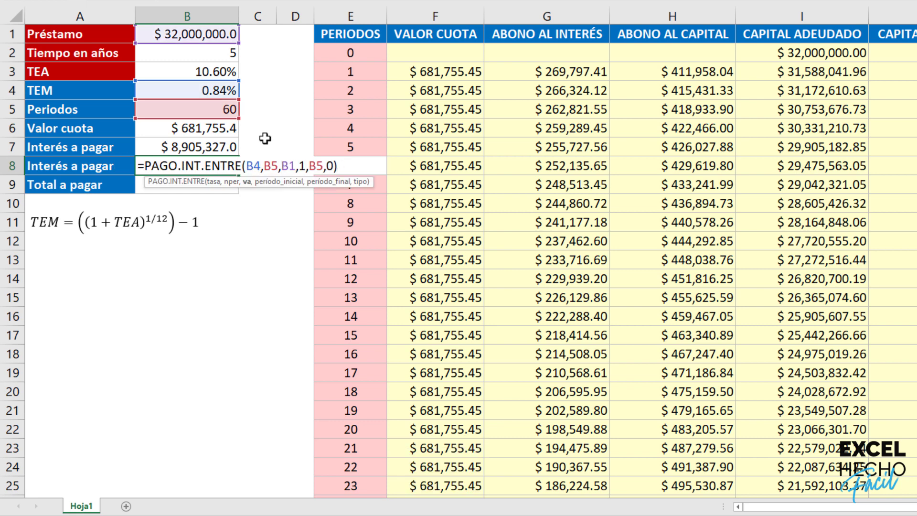
key(Home)
key(Right)
text(-)
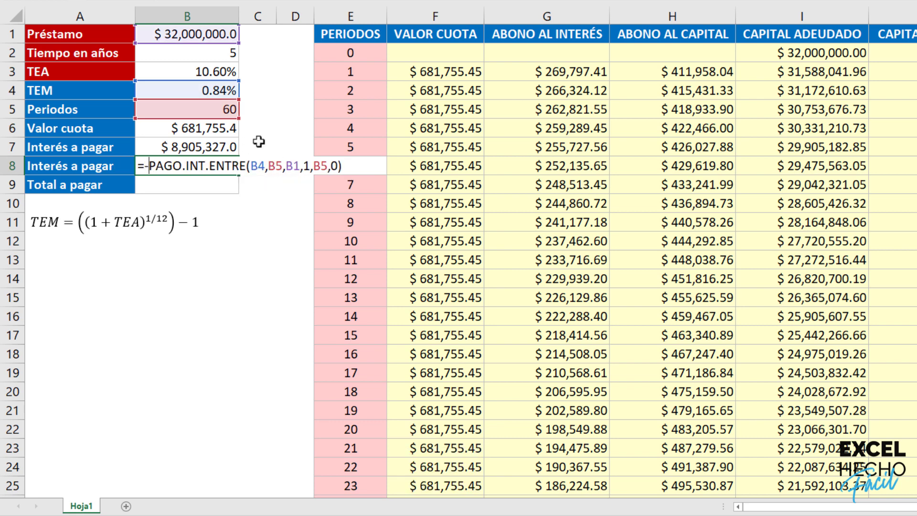
key(ctrl+Return)
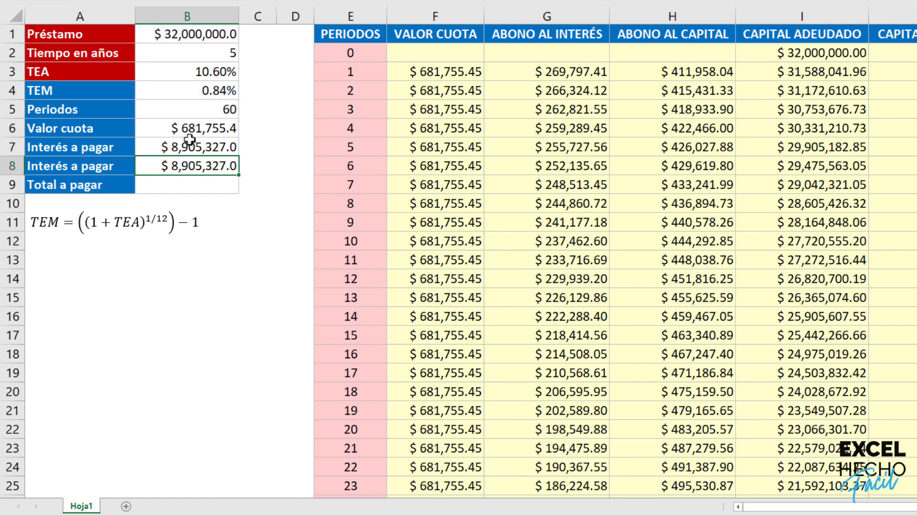
Calculate the total to pay in B9 by adding the loan amount and the interest with the formula =B1+B7.
click(172, 185)
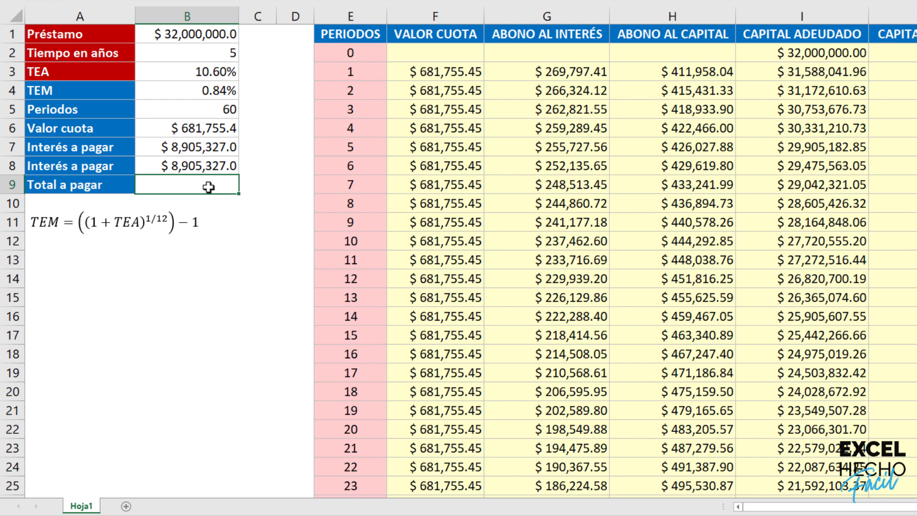
text(=)
click(169, 33)
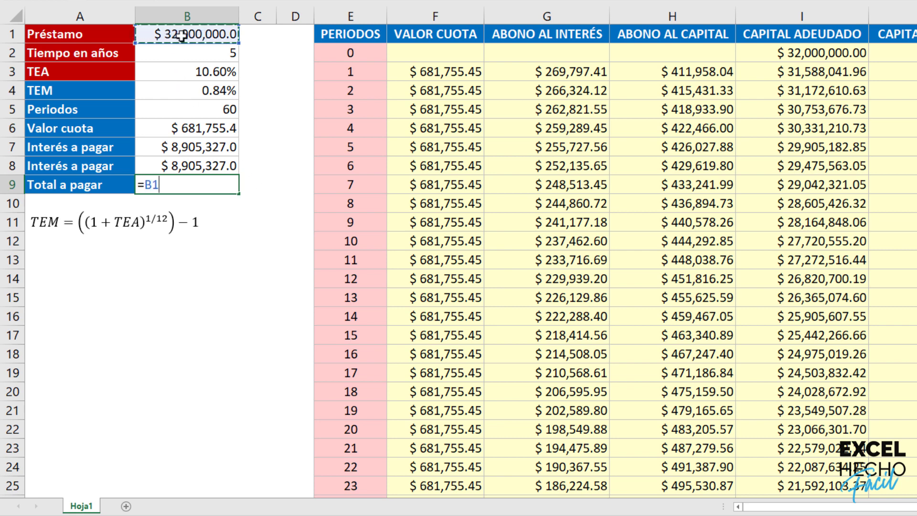
text(+)
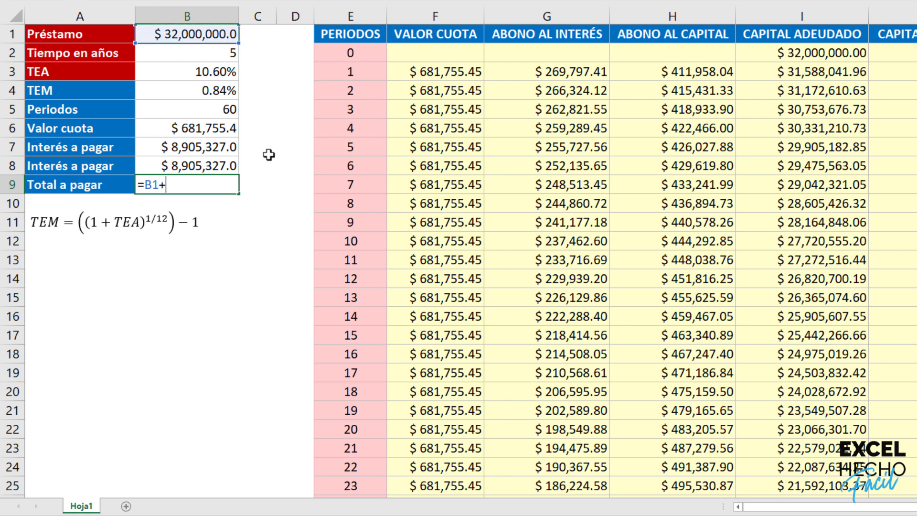
click(187, 149)
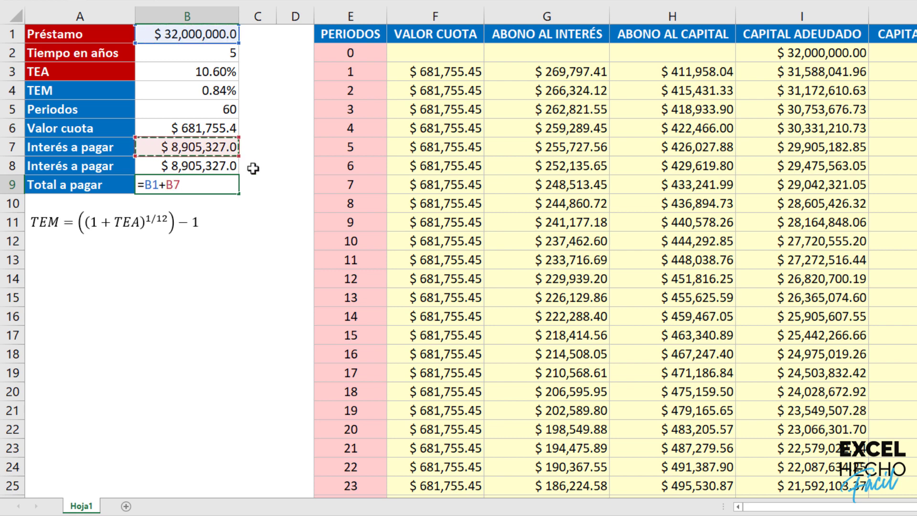
key(ctrl+Return)
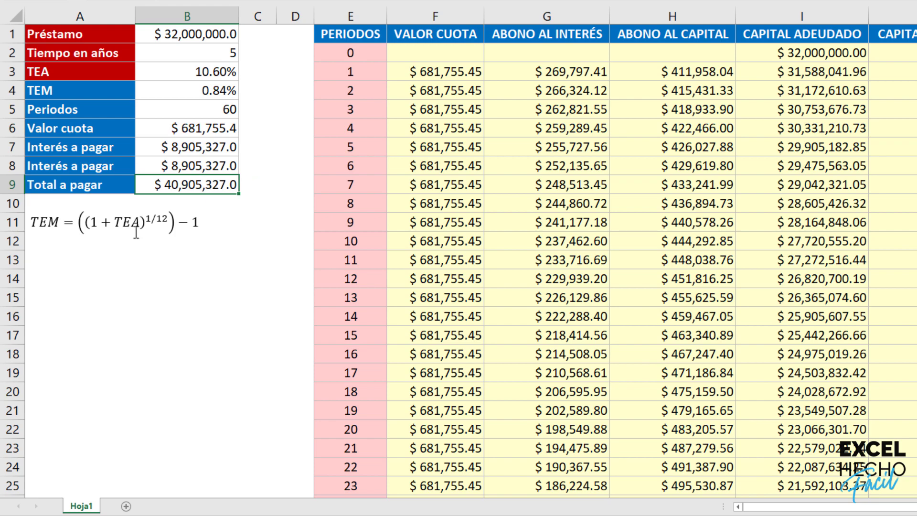
click(64, 263)
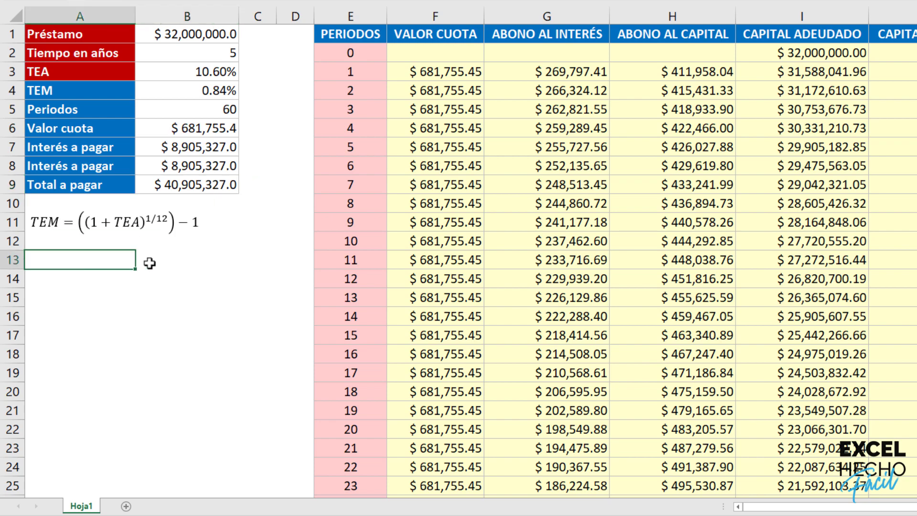